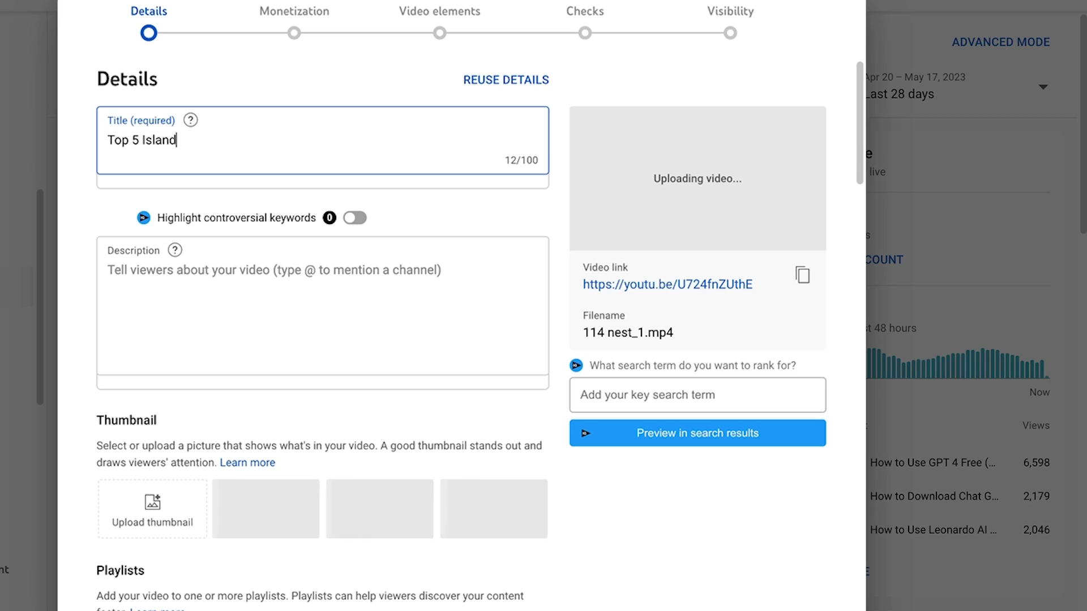
{"action": "type", "text": "Getaways in Asia"}
{"action": "scroll", "coordinate": [323, 340], "scroll_direction": "down", "scroll_amount": 5}
{"action": "scroll", "coordinate": [323, 341], "scroll_direction": "down", "scroll_amount": 5}
{"action": "scroll", "coordinate": [323, 339], "scroll_direction": "down", "scroll_amount": 5}
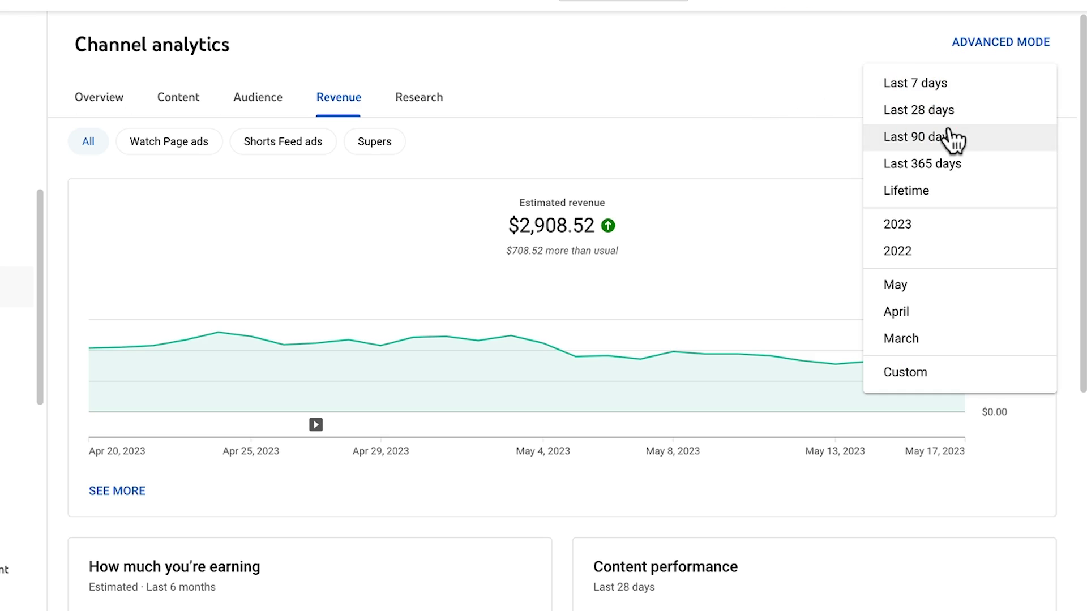
Show Channel analytics revenue for the last 90 days and select the description's affiliate links.
{"action": "left_click", "coordinate": [952, 136]}
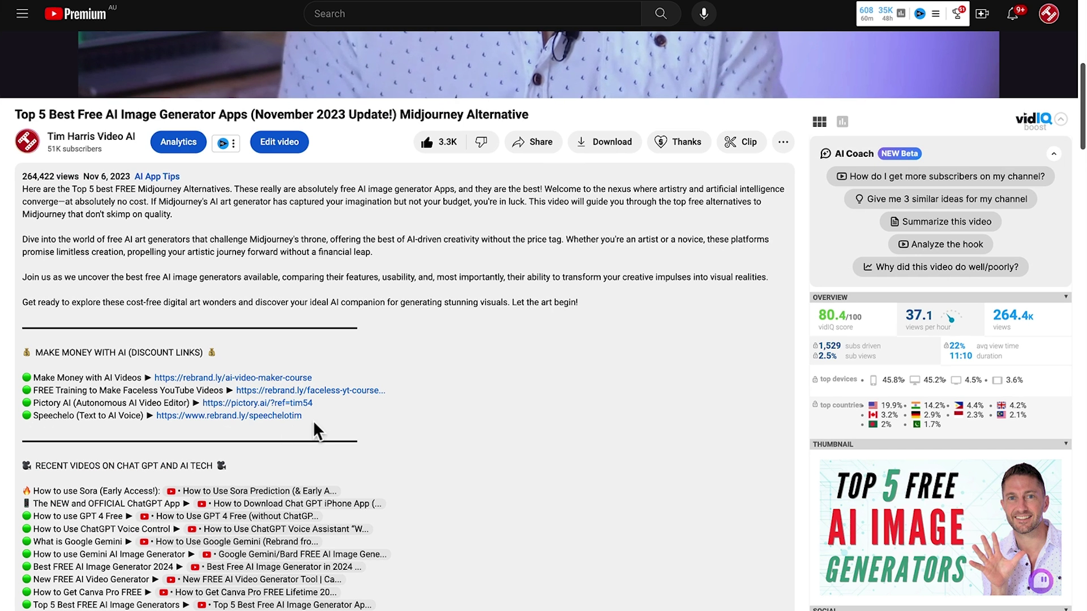
{"action": "left_click_drag", "start_coordinate": [313, 420], "coordinate": [19, 384]}
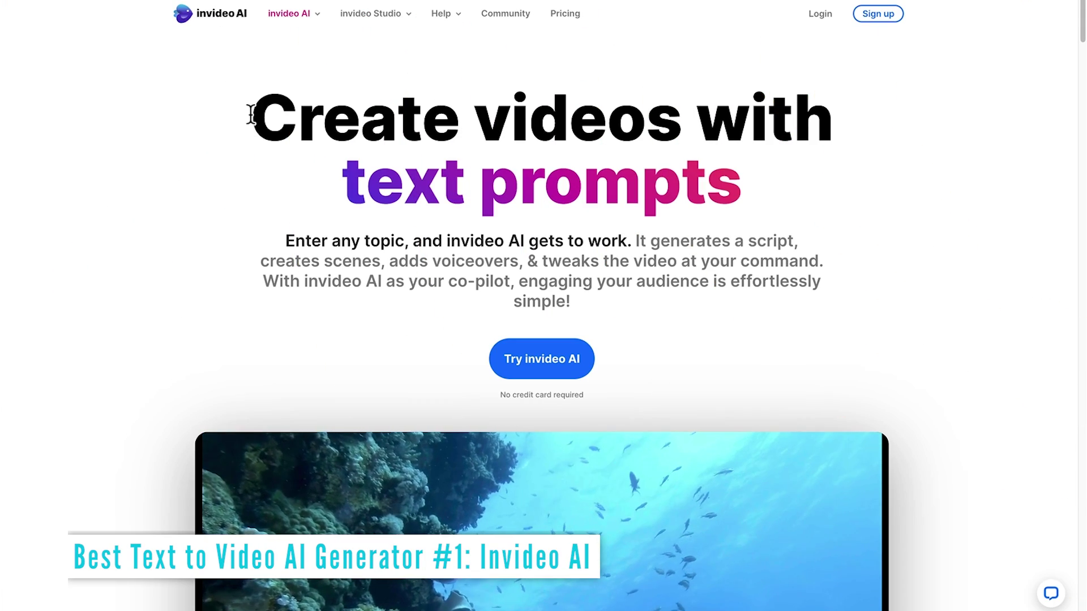
Review the text-prompt headline on invideo AI's homepage and log in to the workspace.
{"action": "left_click_drag", "start_coordinate": [251, 114], "coordinate": [782, 178]}
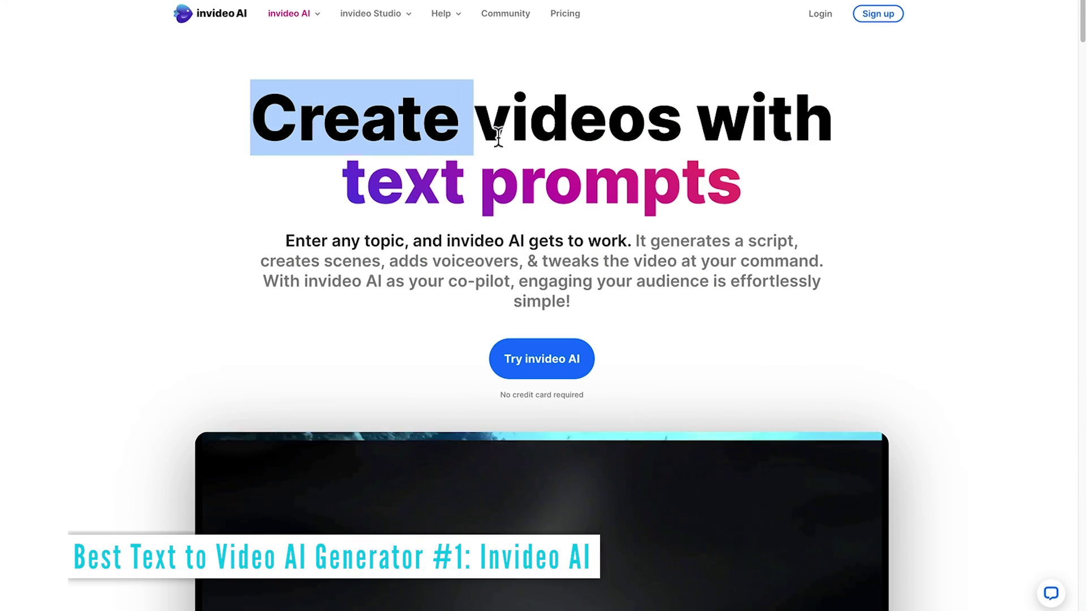
{"action": "left_click", "coordinate": [149, 332]}
{"action": "scroll", "coordinate": [147, 332], "scroll_direction": "down", "scroll_amount": 5}
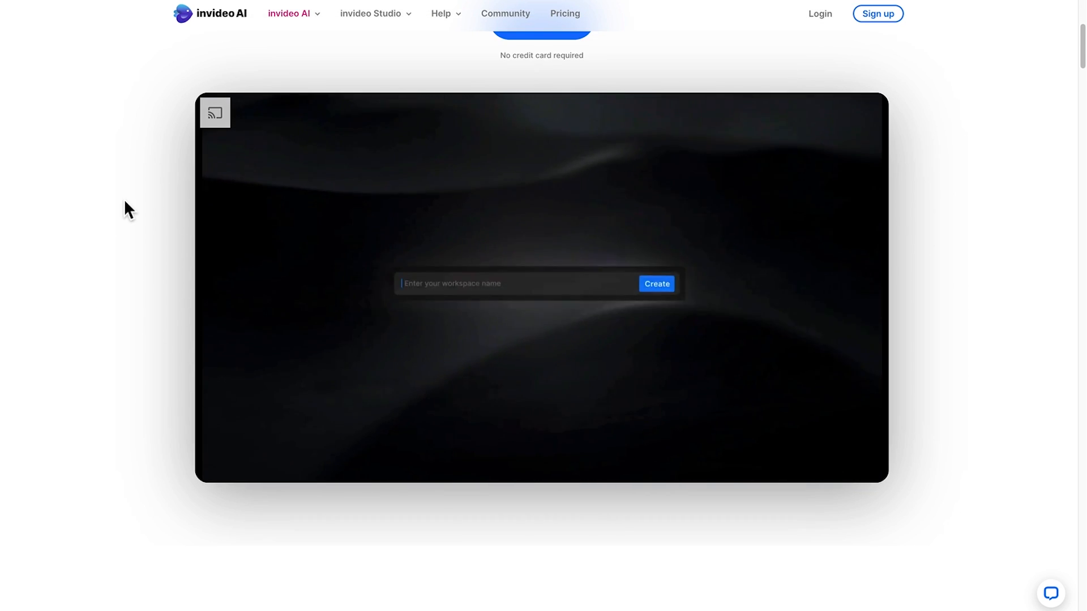
{"action": "left_click", "coordinate": [818, 14]}
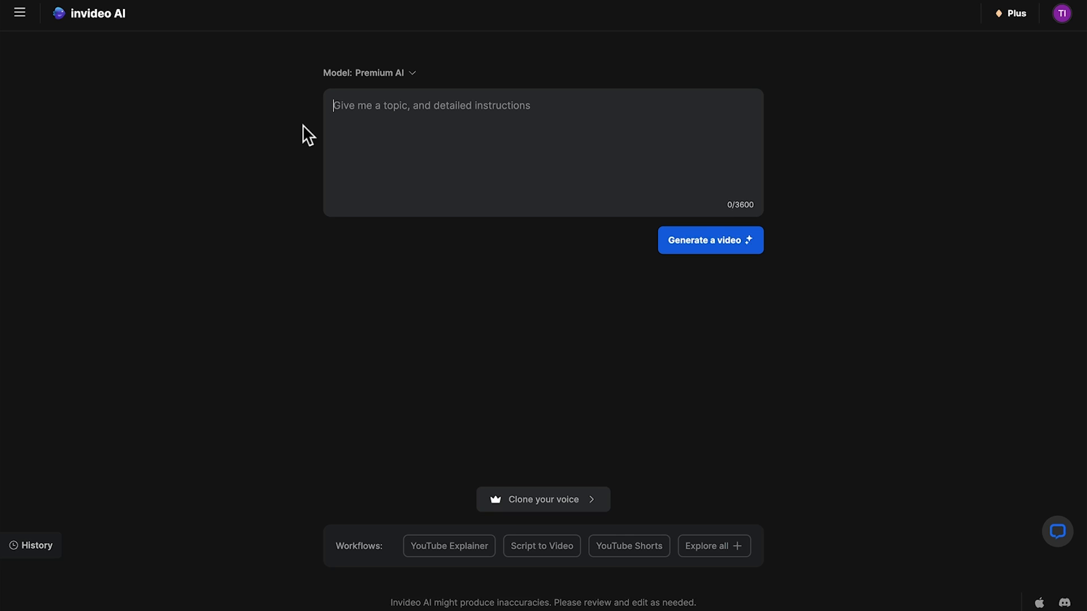
Paste the island-getaways prompt, glance at the YouTube Explainer workflow, and generate a video from it.
{"action": "left_click", "coordinate": [334, 108]}
{"action": "type", "text": "Create a 4 minute YouTube video on the top 5 island getaways in Asia. Be funny and casual. Add subtitles"}
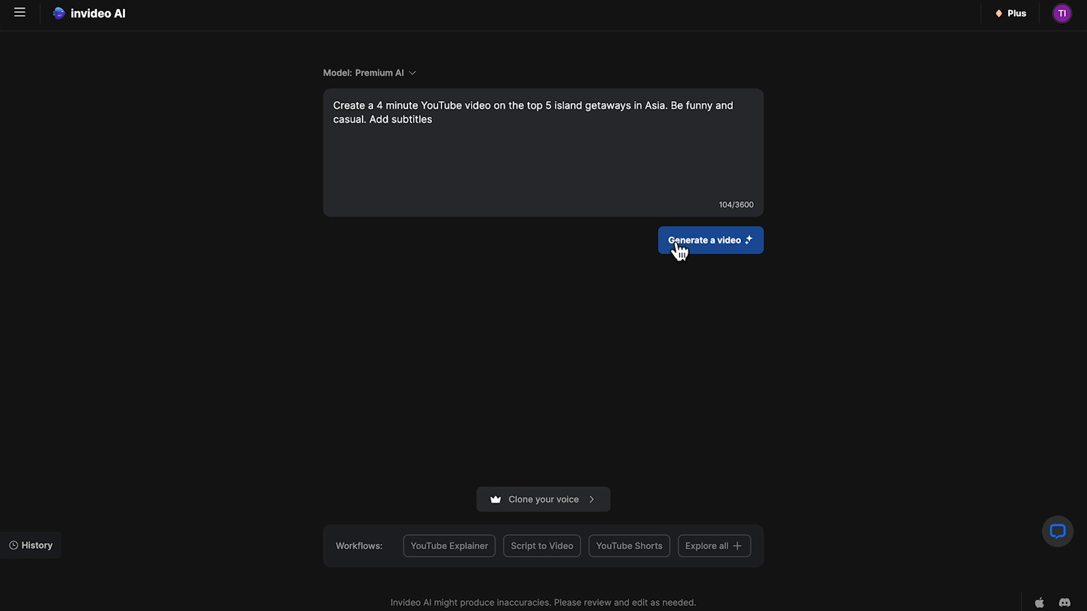
{"action": "left_click", "coordinate": [453, 544]}
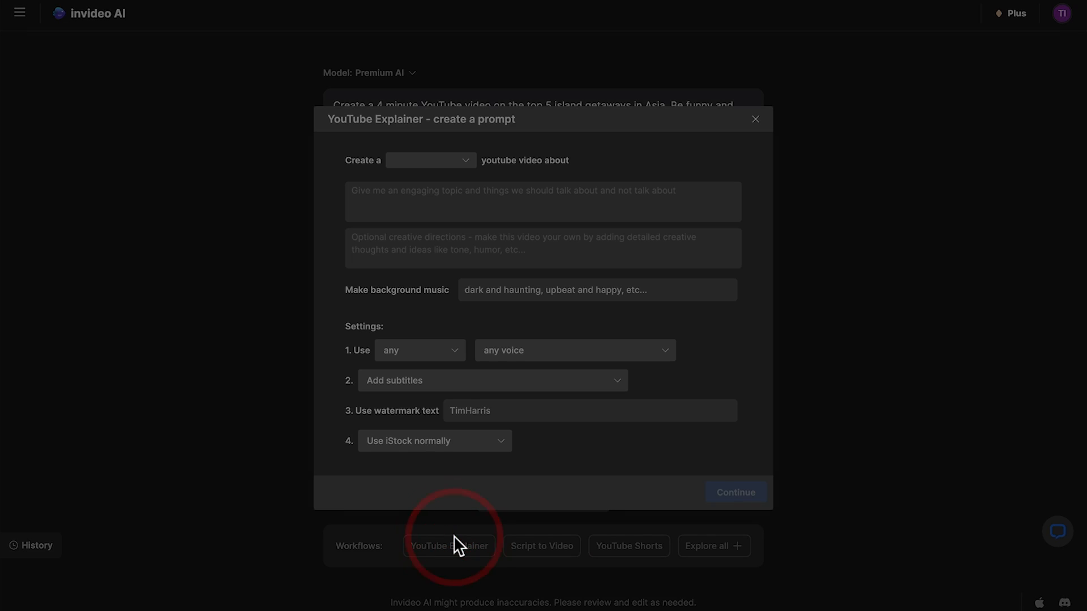
{"action": "left_click", "coordinate": [754, 121]}
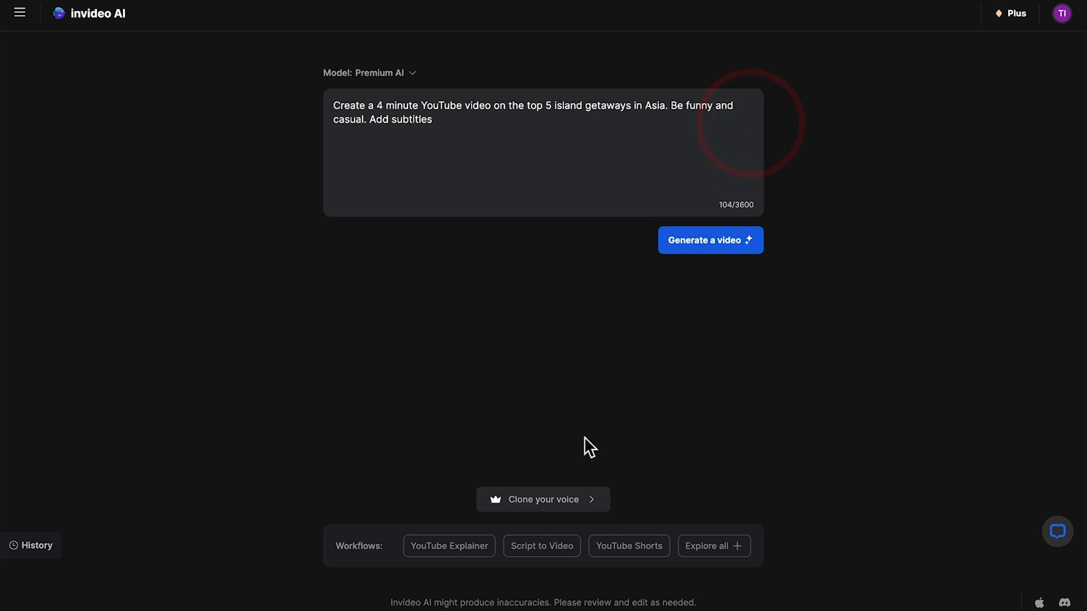
{"action": "left_click", "coordinate": [540, 546]}
{"action": "left_click", "coordinate": [690, 238]}
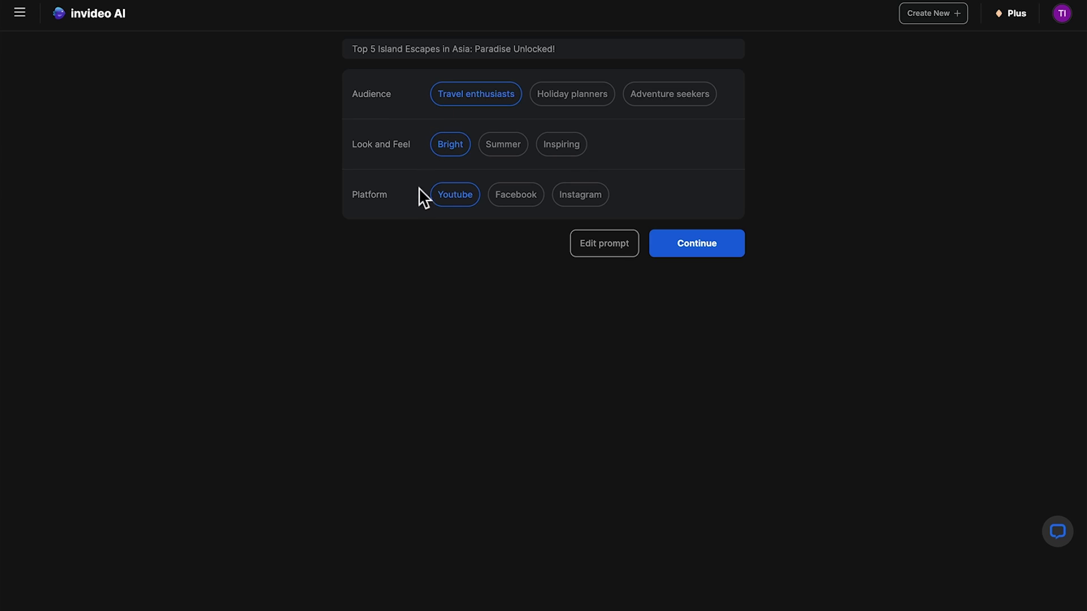
Continue with Travel enthusiasts, Bright and Youtube to generate the 4-minute island video.
{"action": "left_click", "coordinate": [671, 243]}
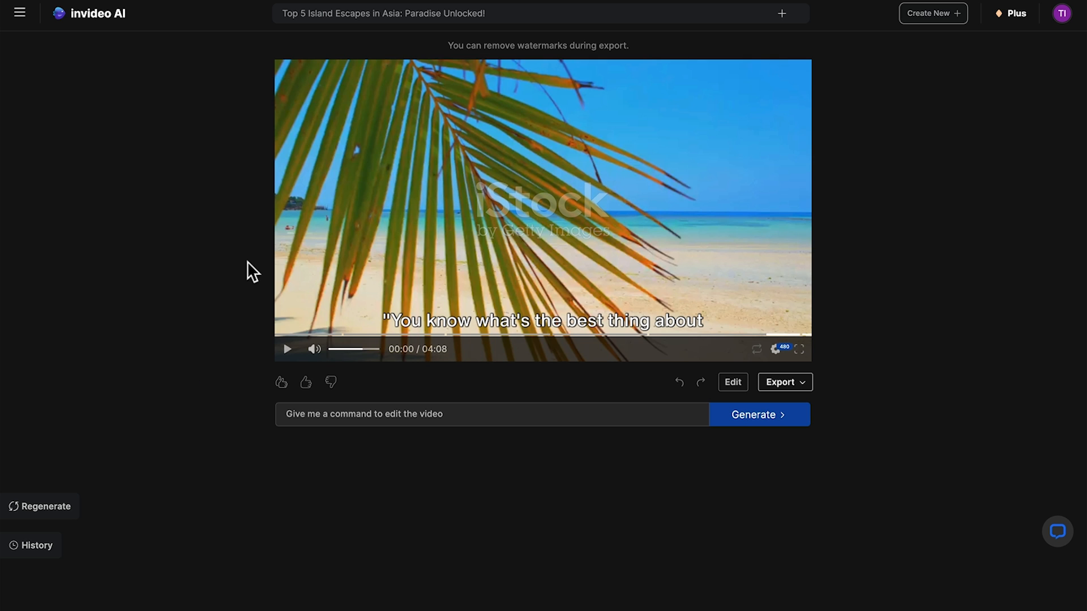
Play the generated video, skip to the rice terrace scene, and start an edit command for scene 5's first clip.
{"action": "left_click", "coordinate": [286, 349]}
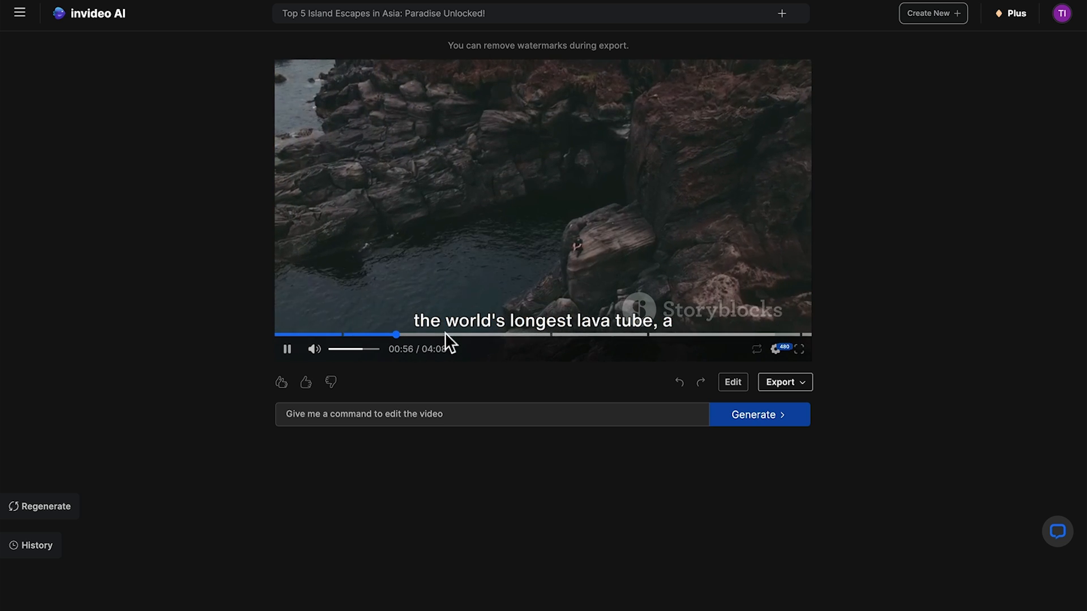
{"action": "left_click", "coordinate": [448, 334]}
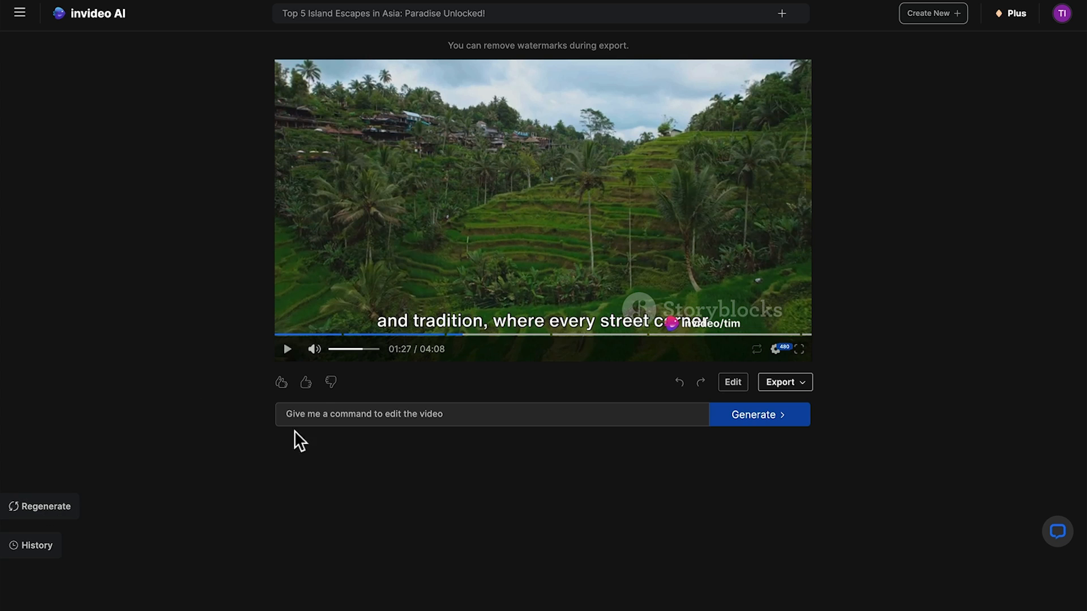
{"action": "left_click", "coordinate": [320, 415]}
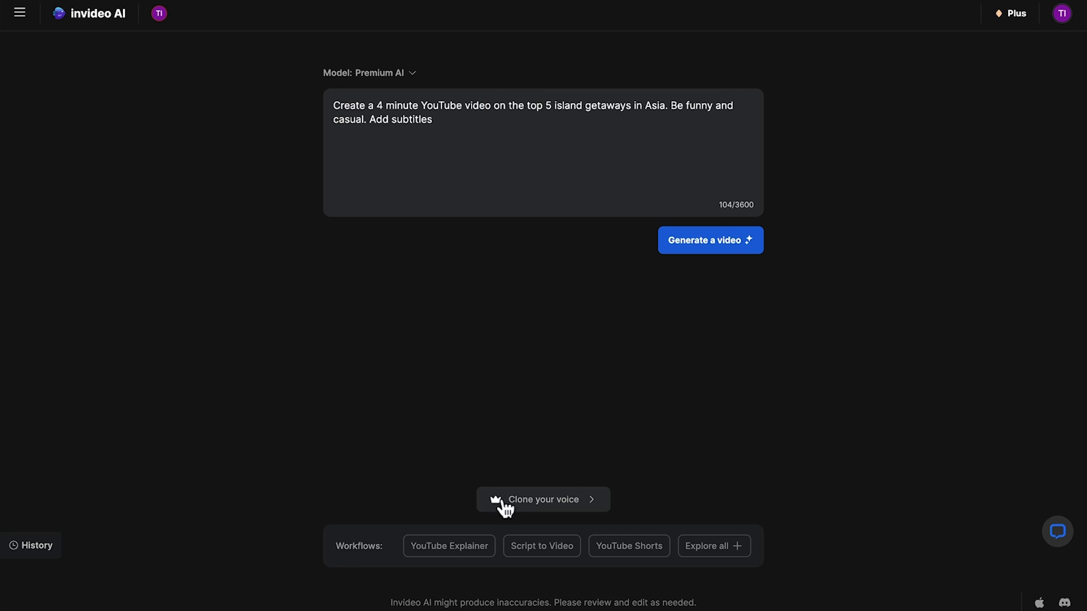
Go to the Clone your voice page after scene 5's media is changed.
{"action": "left_click", "coordinate": [504, 503]}
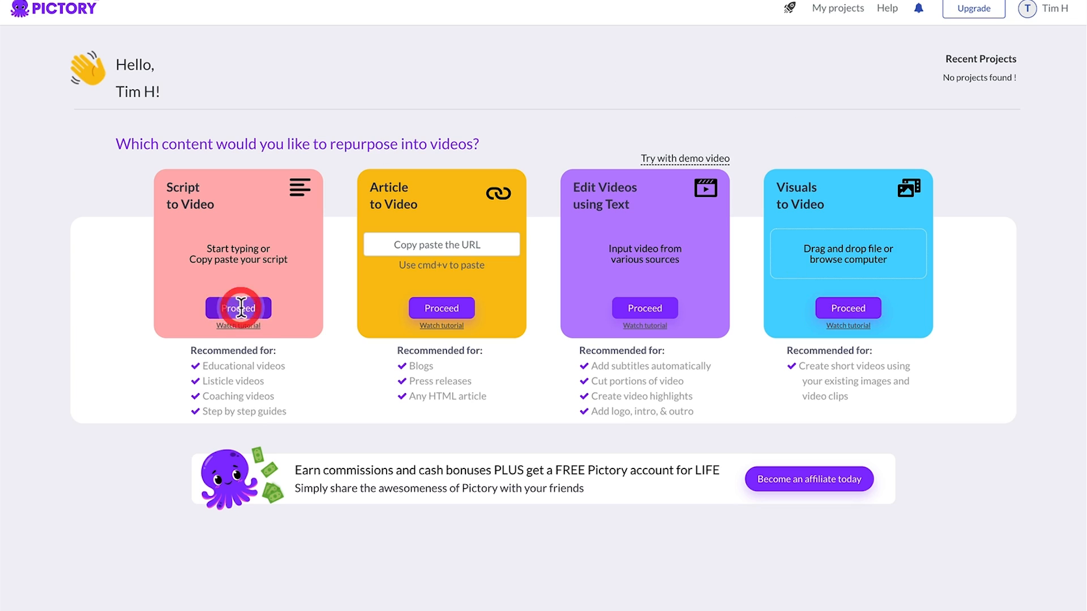
Start a Script to Video project, paste the island getaways script and delete the 'Conclusion:' heading.
{"action": "left_click", "coordinate": [238, 308]}
{"action": "left_click", "coordinate": [284, 158]}
{"action": "key", "text": "ctrl+v"}
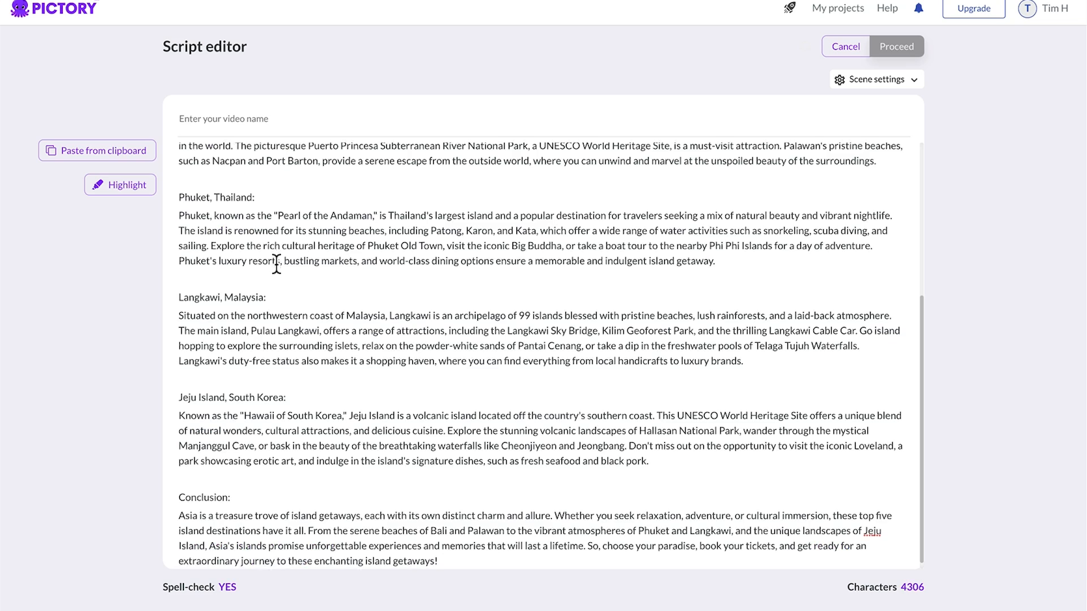
{"action": "scroll", "coordinate": [275, 196], "scroll_direction": "down", "scroll_amount": 2}
{"action": "left_click_drag", "start_coordinate": [244, 488], "coordinate": [165, 486]}
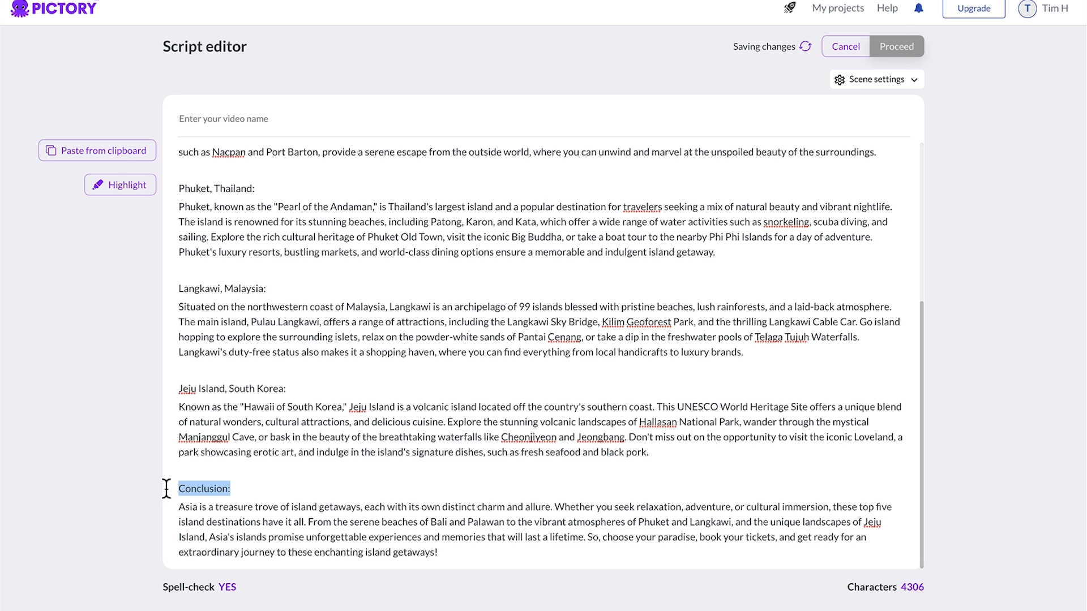
{"action": "key", "text": "BackSpace"}
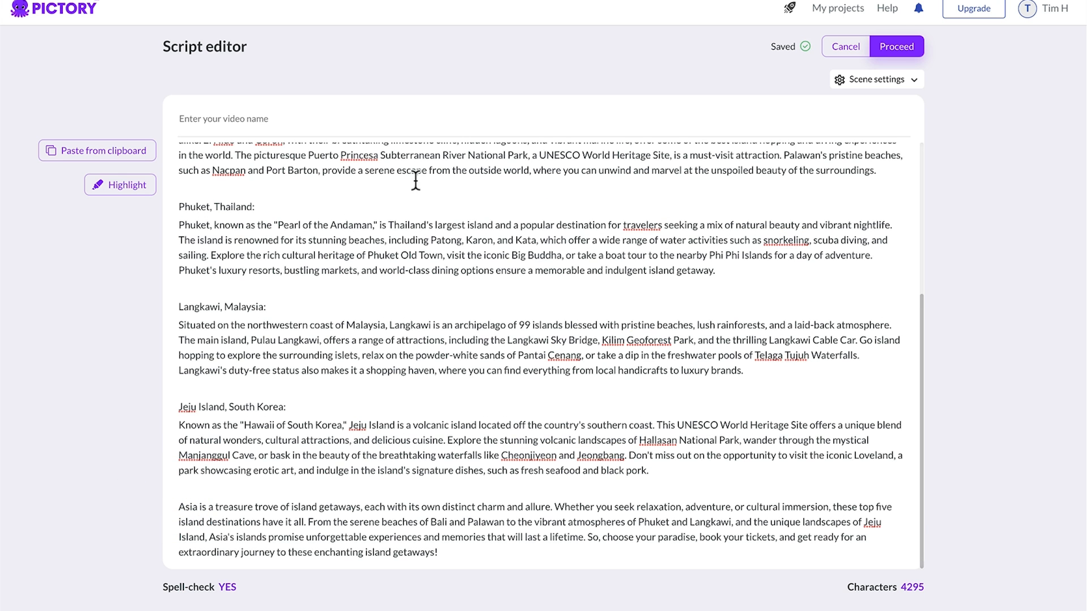
{"action": "scroll", "coordinate": [425, 179], "scroll_direction": "up", "scroll_amount": 5}
In Scene settings keep new scenes starting at sentence and line breaks.
{"action": "left_click", "coordinate": [877, 79]}
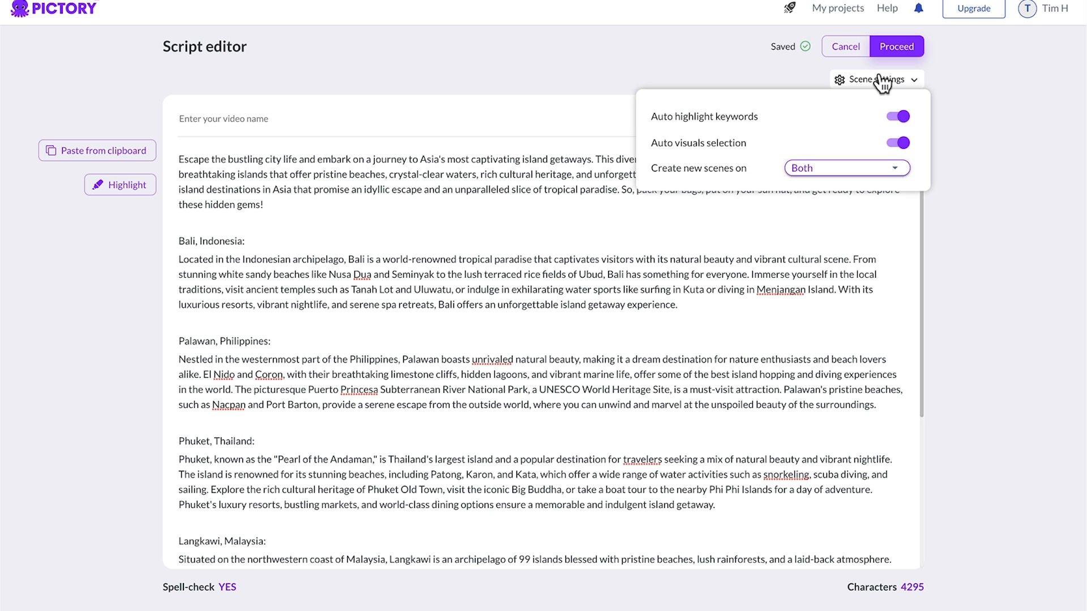
{"action": "left_click", "coordinate": [901, 81]}
{"action": "left_click", "coordinate": [897, 168]}
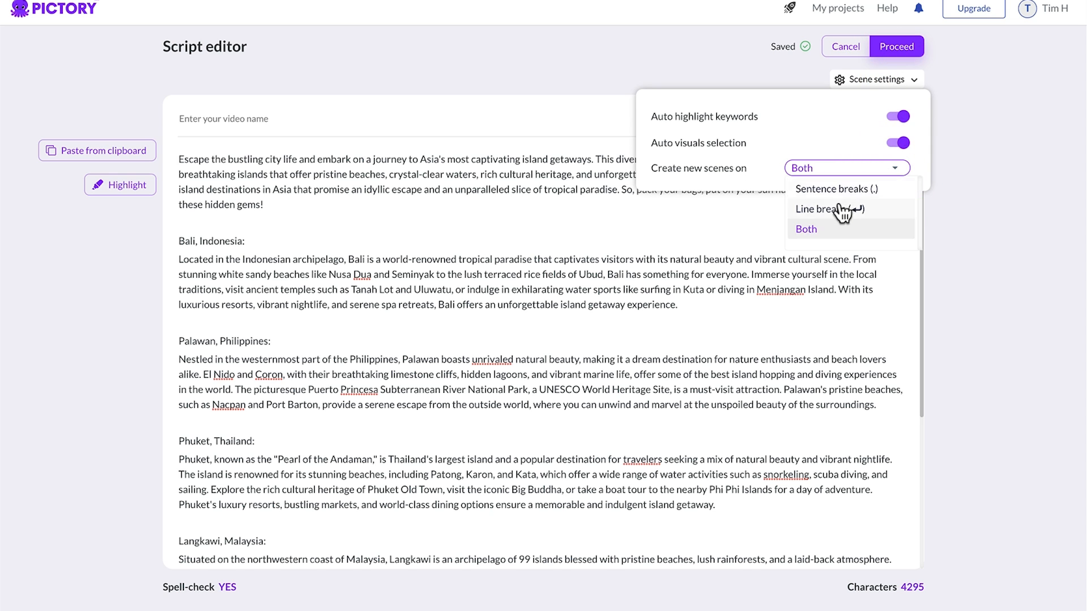
{"action": "left_click", "coordinate": [811, 229]}
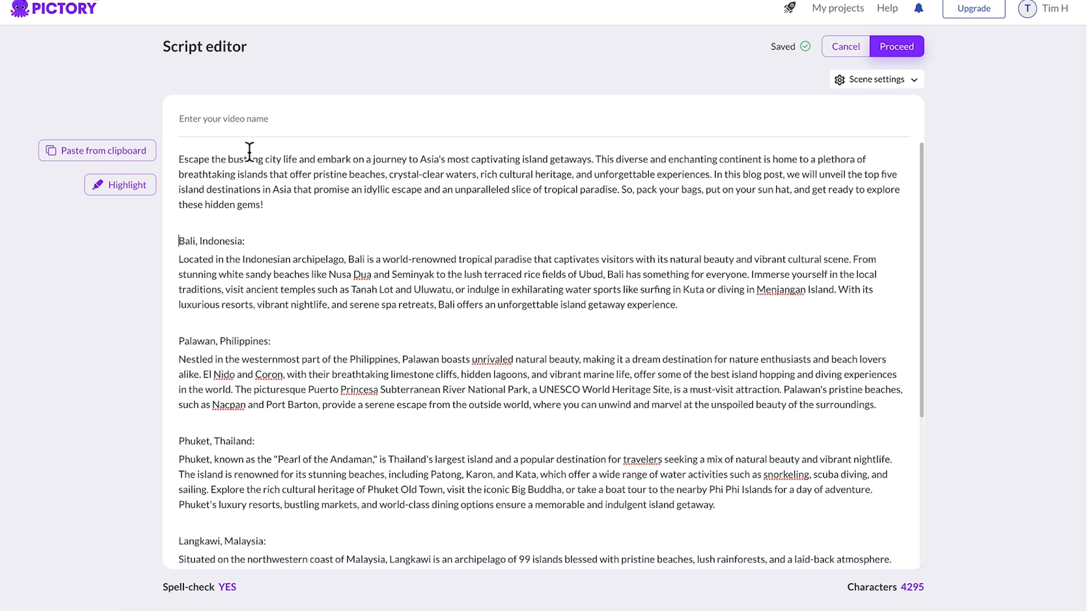
Break the intro, Bali, Jeju and later paragraphs into short lines and proceed to templates.
{"action": "left_click", "coordinate": [355, 159]}
{"action": "key", "text": "Return"}
{"action": "key", "text": "Return"}
{"action": "key", "text": "Return"}
{"action": "key", "text": "Return"}
{"action": "left_click", "coordinate": [348, 342]}
{"action": "key", "text": "Return"}
{"action": "key", "text": "Return"}
{"action": "key", "text": "Return"}
{"action": "key", "text": "Return"}
{"action": "key", "text": "Return"}
{"action": "key", "text": "Return"}
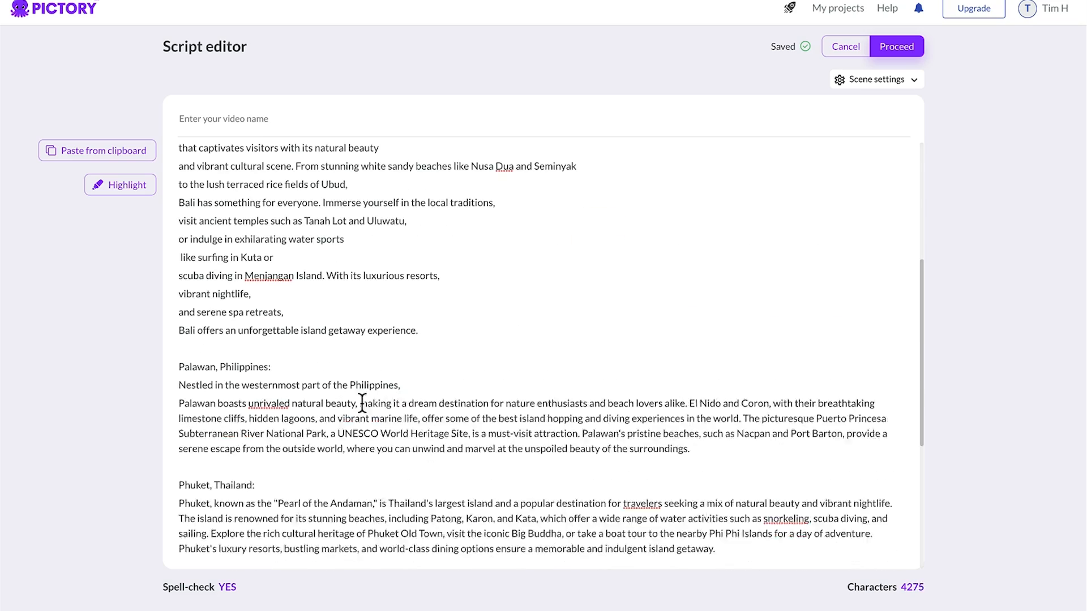
{"action": "key", "text": "Return"}
{"action": "key", "text": "Return"}
{"action": "key", "text": "Return"}
{"action": "left_click", "coordinate": [775, 512]}
{"action": "key", "text": "Return"}
{"action": "key", "text": "Return"}
{"action": "key", "text": "Return"}
{"action": "key", "text": "Return"}
{"action": "key", "text": "Return"}
{"action": "key", "text": "Return"}
{"action": "key", "text": "Return"}
{"action": "key", "text": "Return"}
{"action": "key", "text": "Return"}
{"action": "key", "text": "Return"}
{"action": "key", "text": "Return"}
{"action": "key", "text": "Return"}
{"action": "left_click", "coordinate": [513, 481]}
{"action": "key", "text": "Return"}
{"action": "key", "text": "Return"}
{"action": "key", "text": "Return"}
{"action": "key", "text": "Return"}
{"action": "key", "text": "Return"}
{"action": "key", "text": "Return"}
{"action": "key", "text": "Return"}
{"action": "key", "text": "Return"}
{"action": "key", "text": "Return"}
{"action": "key", "text": "Return"}
{"action": "key", "text": "Return"}
{"action": "key", "text": "Return"}
{"action": "left_click", "coordinate": [897, 47]}
{"action": "scroll", "coordinate": [935, 255], "scroll_direction": "down", "scroll_amount": 3}
{"action": "scroll", "coordinate": [711, 217], "scroll_direction": "down", "scroll_amount": 5}
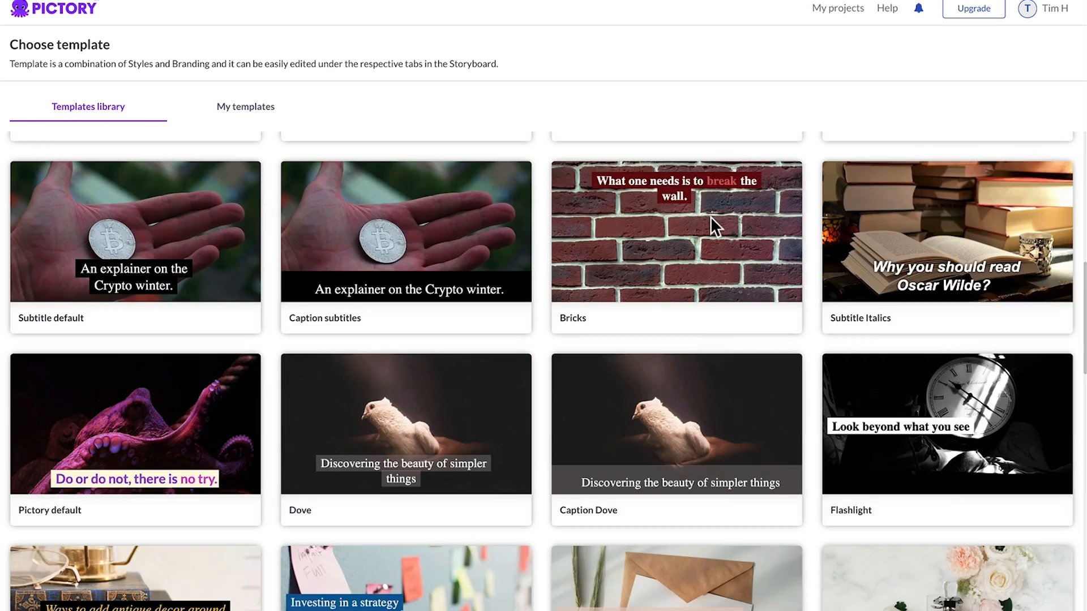
{"action": "scroll", "coordinate": [711, 217], "scroll_direction": "down", "scroll_amount": 2}
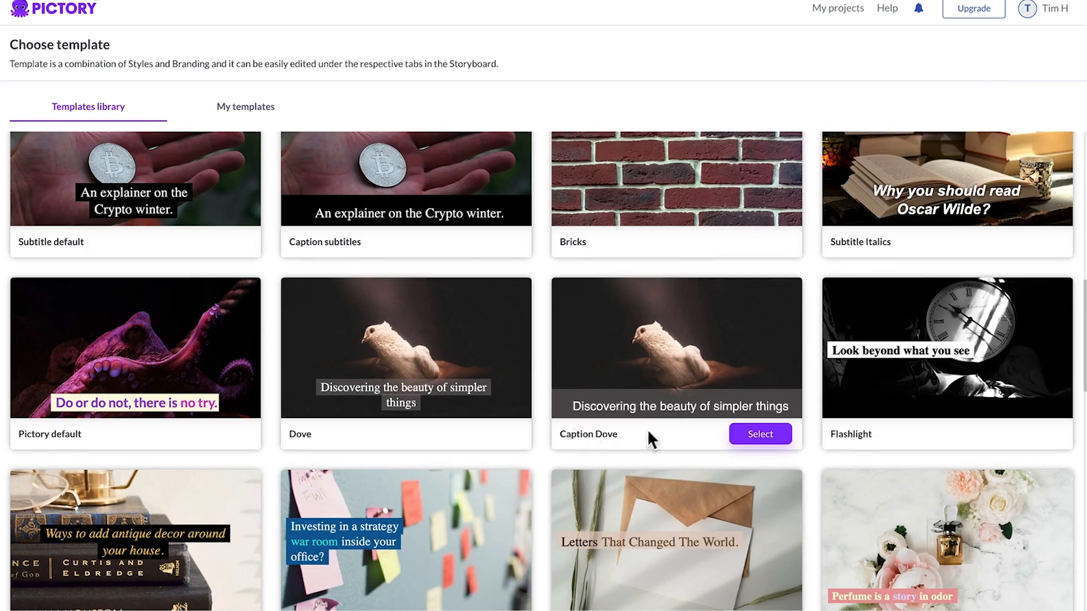
Apply the Caption Dove template at 16:9 and dismiss the personalisation tip on the new storyboard.
{"action": "left_click", "coordinate": [760, 435]}
{"action": "left_click", "coordinate": [617, 363]}
{"action": "left_click", "coordinate": [755, 435]}
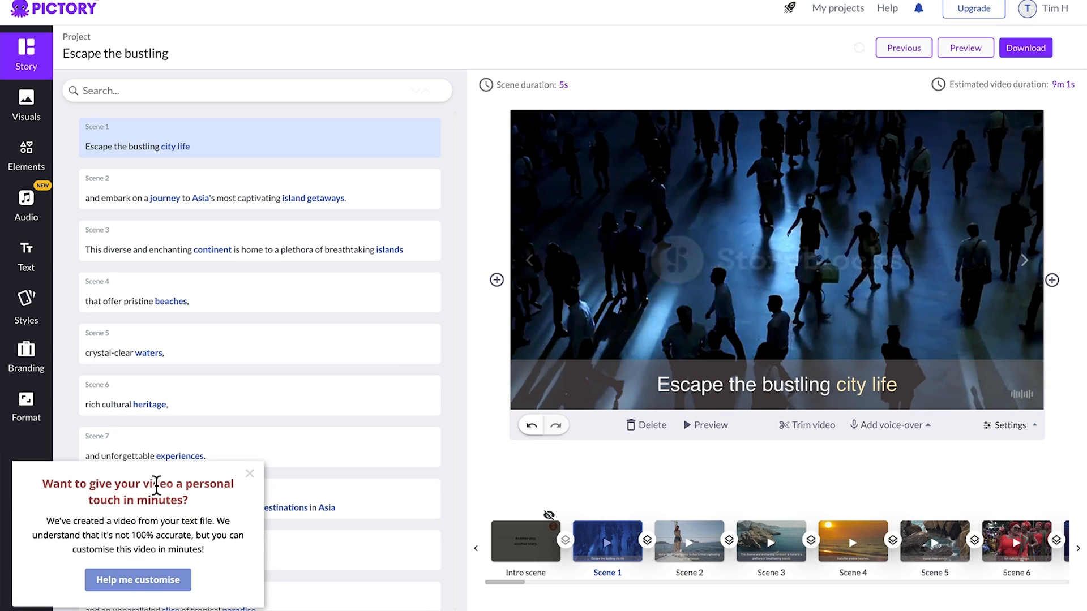
{"action": "left_click", "coordinate": [249, 473]}
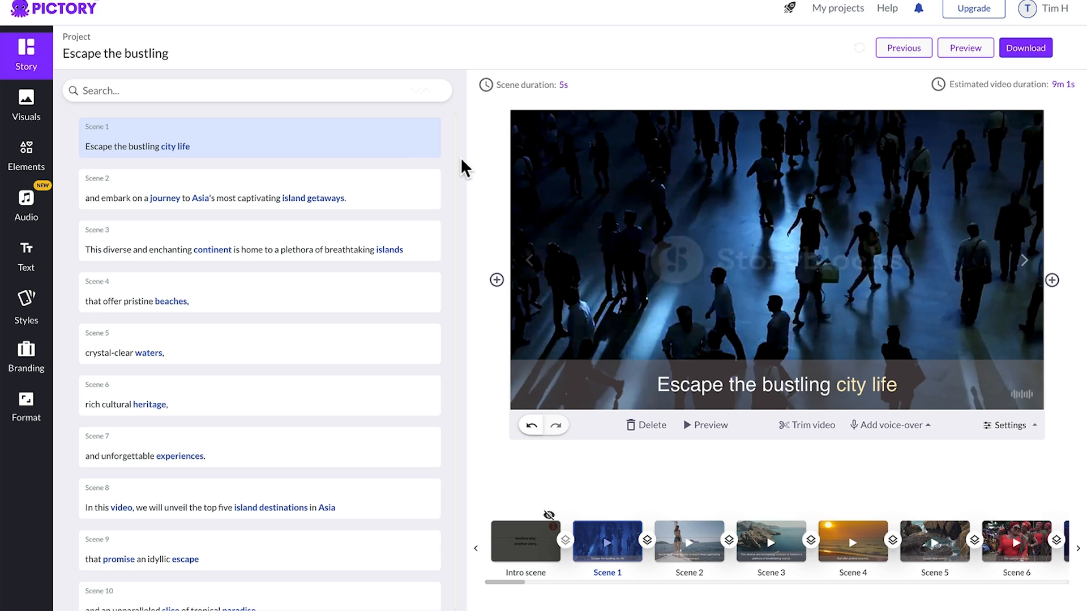
Set the scene timing to apply to all scenes.
{"action": "left_click", "coordinate": [544, 85]}
{"action": "left_click", "coordinate": [547, 140]}
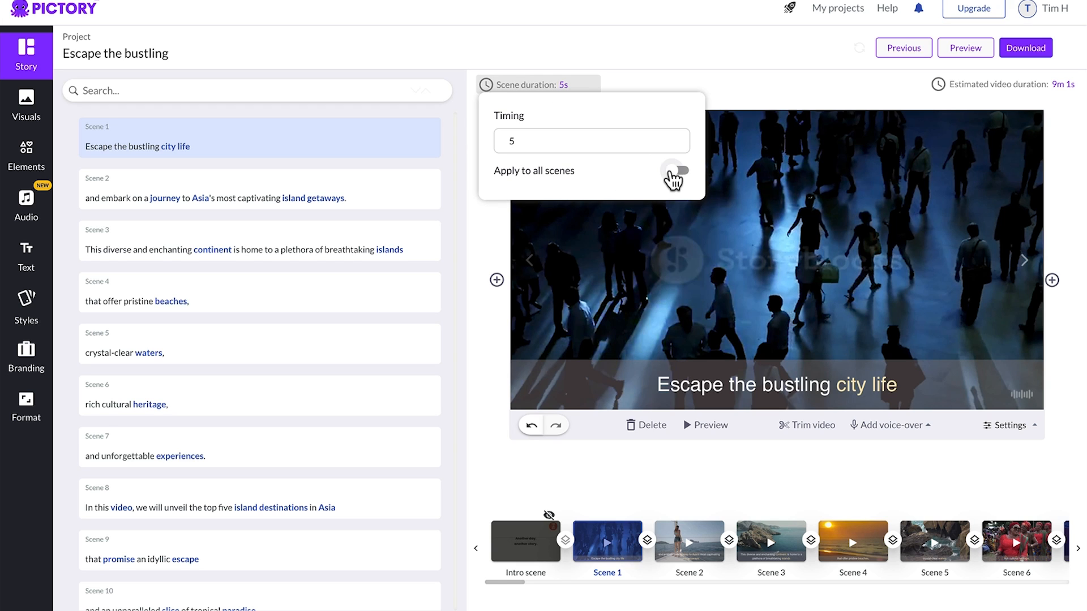
{"action": "left_click", "coordinate": [680, 170]}
{"action": "left_click", "coordinate": [718, 87]}
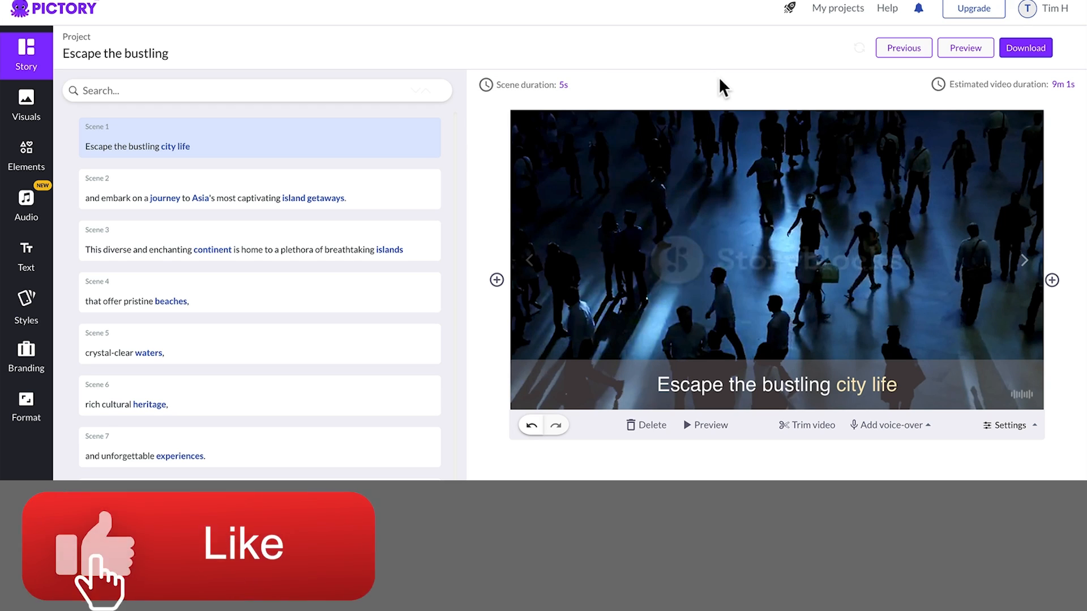
Review the footage and captions of Scenes 2 through 11, then return to Scene 7.
{"action": "left_click", "coordinate": [360, 189]}
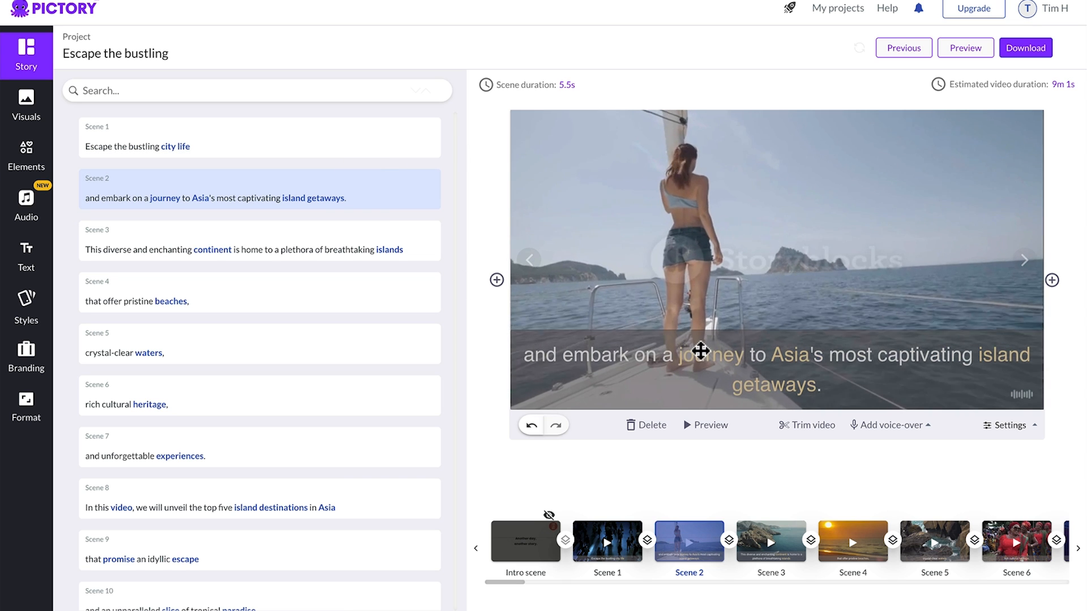
{"action": "left_click", "coordinate": [336, 250]}
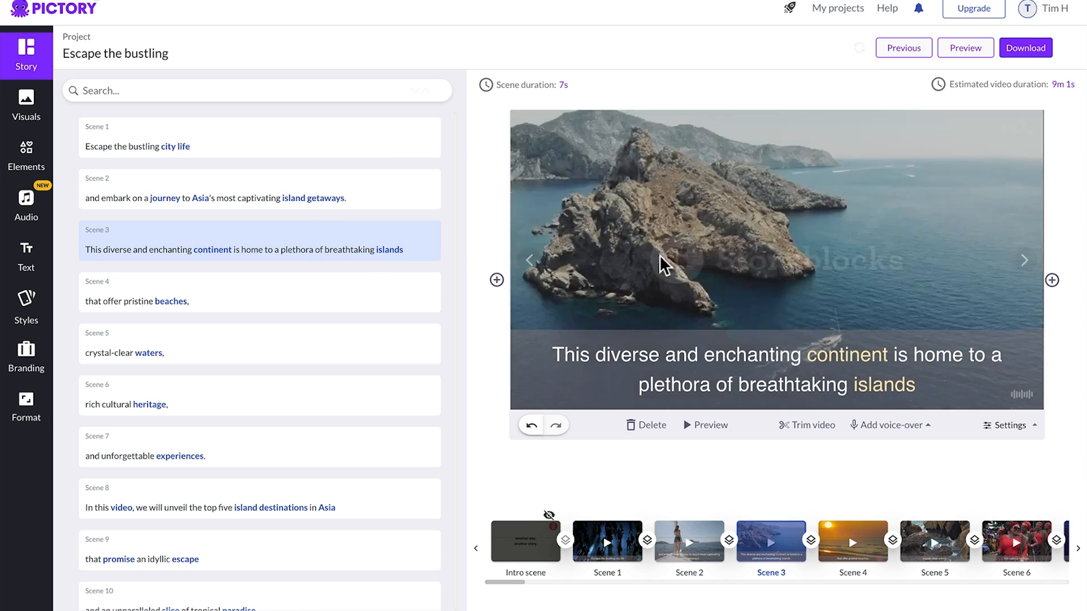
{"action": "left_click", "coordinate": [310, 301]}
{"action": "left_click", "coordinate": [285, 348]}
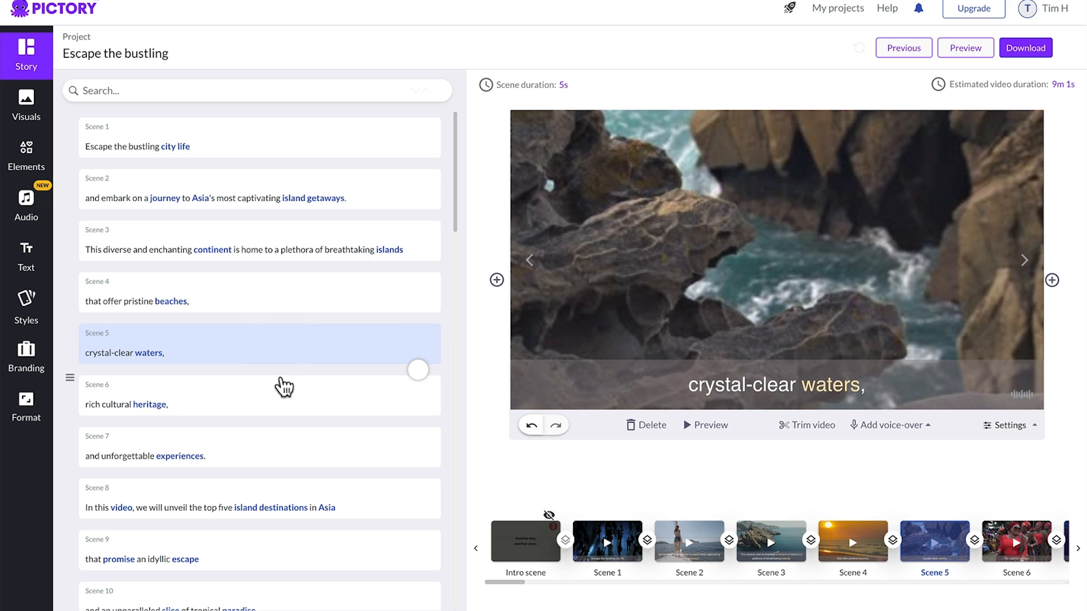
{"action": "left_click", "coordinate": [285, 395]}
{"action": "left_click", "coordinate": [289, 442]}
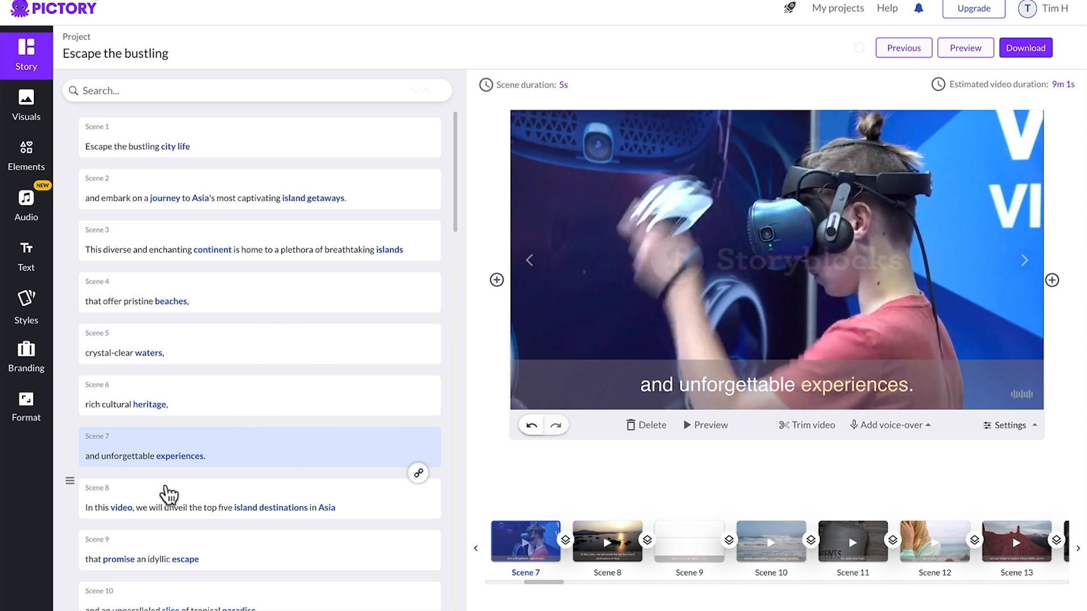
{"action": "left_click", "coordinate": [170, 508]}
{"action": "left_click", "coordinate": [170, 560]}
{"action": "scroll", "coordinate": [400, 417], "scroll_direction": "down", "scroll_amount": 5}
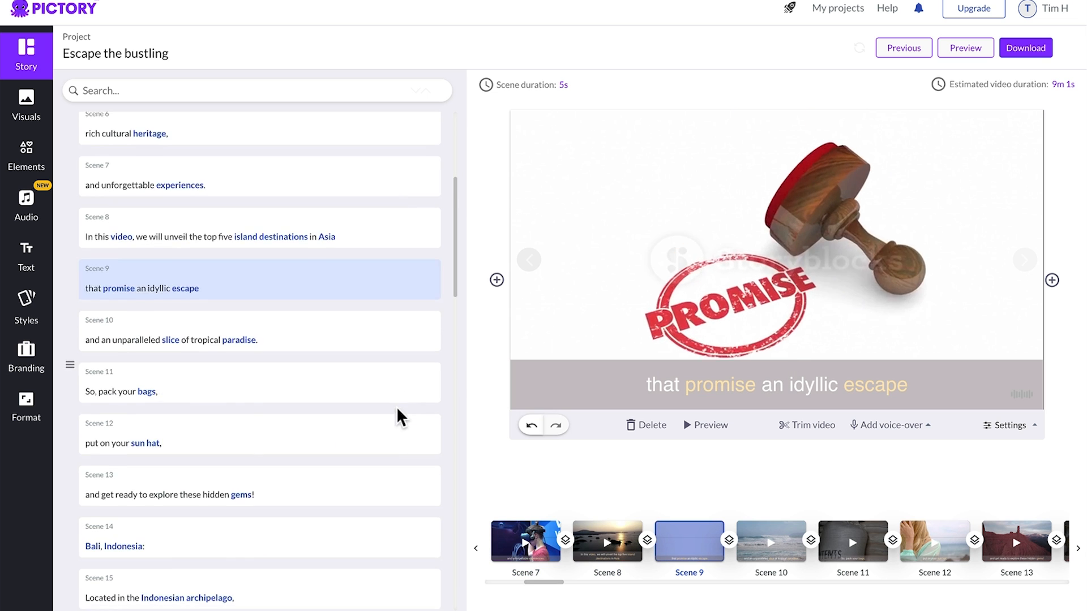
{"action": "left_click", "coordinate": [306, 226]}
{"action": "left_click", "coordinate": [300, 275]}
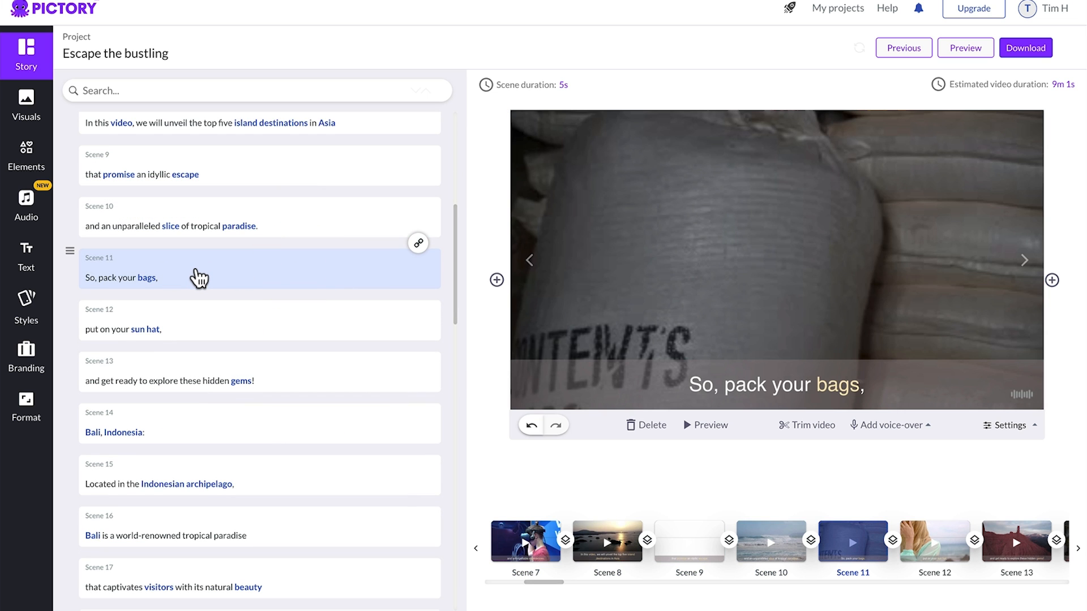
{"action": "left_click", "coordinate": [525, 541]}
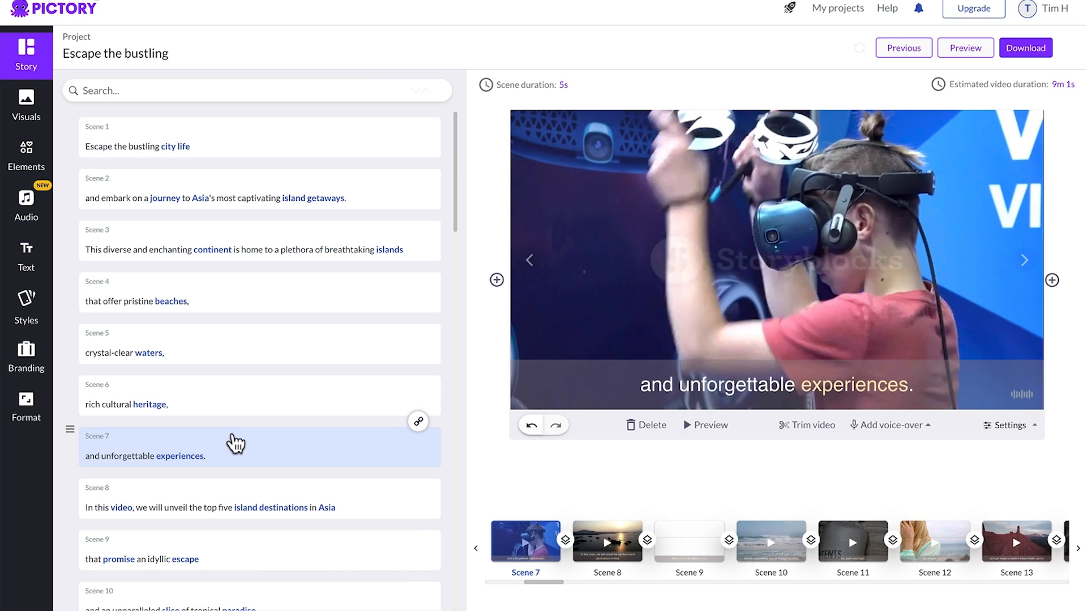
Replace Scene 7's footage with a 'boat trip' clip and Scene 11's with a 'suitcase' packing clip.
{"action": "left_click", "coordinate": [42, 122]}
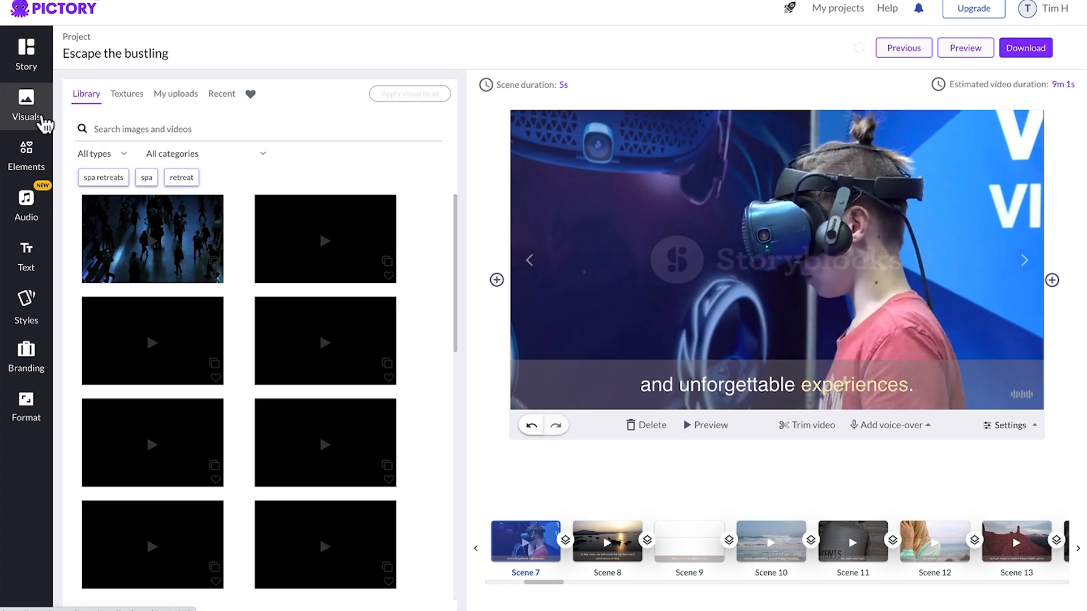
{"action": "left_click", "coordinate": [111, 129]}
{"action": "type", "text": "boat trip"}
{"action": "key", "text": "Return"}
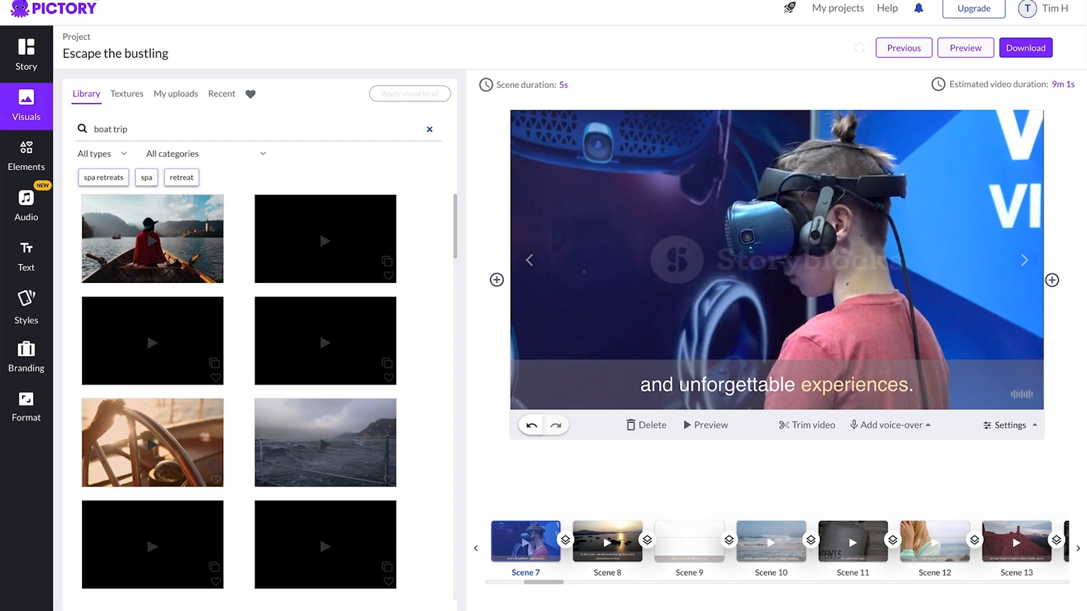
{"action": "left_click", "coordinate": [152, 238]}
{"action": "scroll", "coordinate": [125, 253], "scroll_direction": "down", "scroll_amount": 5}
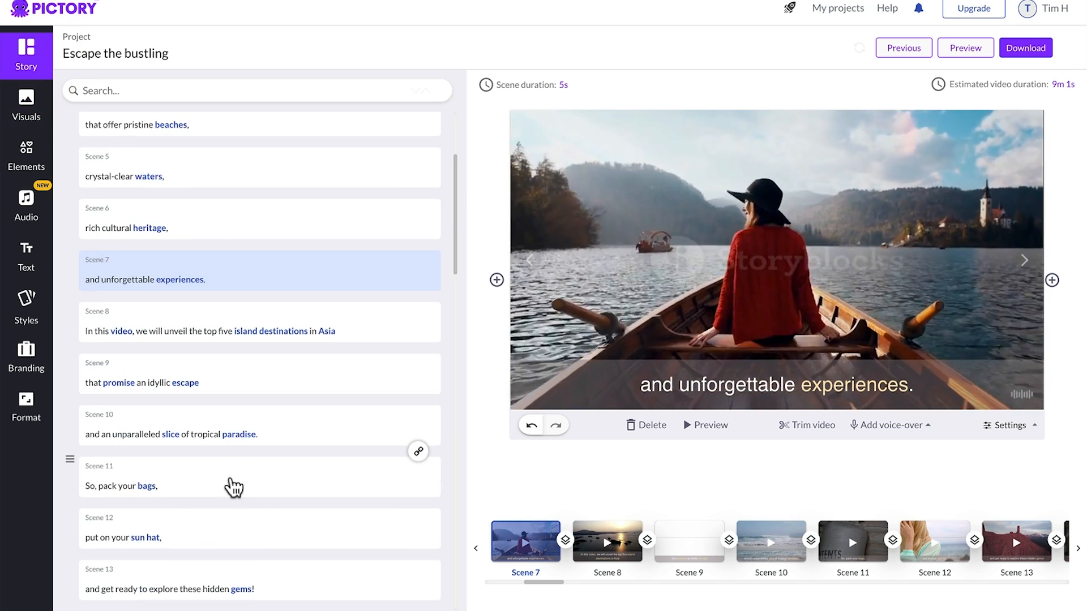
{"action": "left_click", "coordinate": [233, 485]}
{"action": "left_click", "coordinate": [25, 103]}
{"action": "left_click", "coordinate": [110, 129]}
{"action": "type", "text": "suitcase"}
{"action": "left_click", "coordinate": [325, 341]}
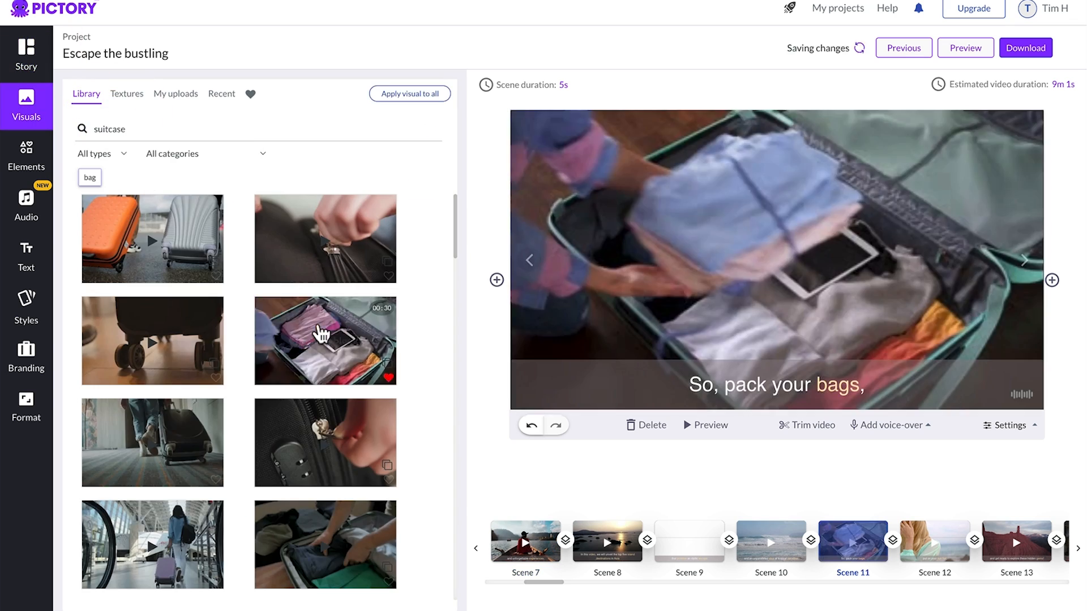
{"action": "left_click", "coordinate": [25, 55]}
{"action": "left_click", "coordinate": [965, 48]}
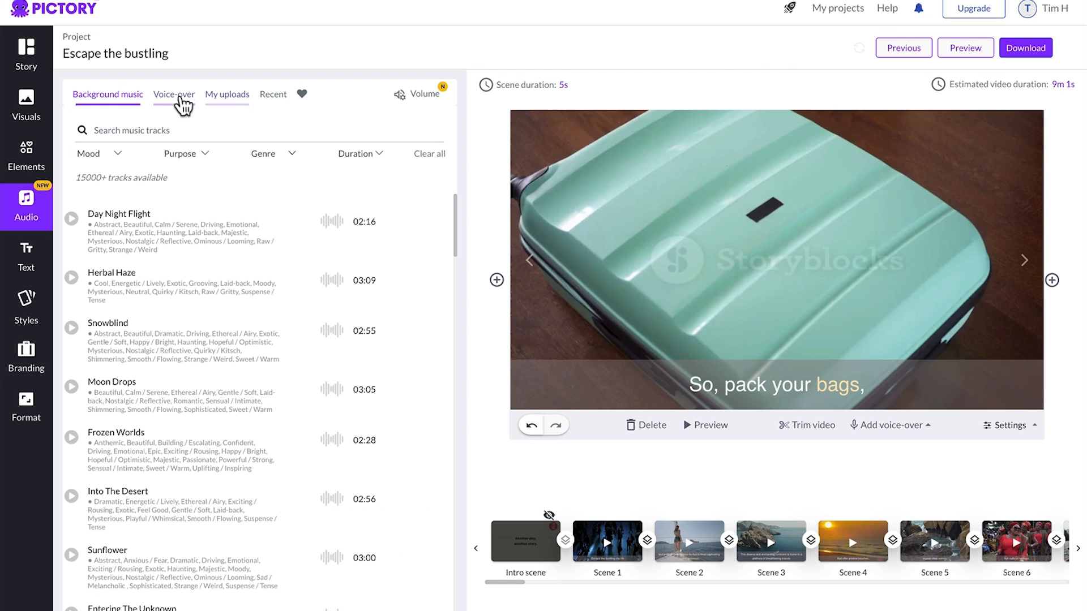
Apply the Aiden voice-over at 125% speed, then drop the recorded WAV narration into My uploads.
{"action": "left_click", "coordinate": [174, 94]}
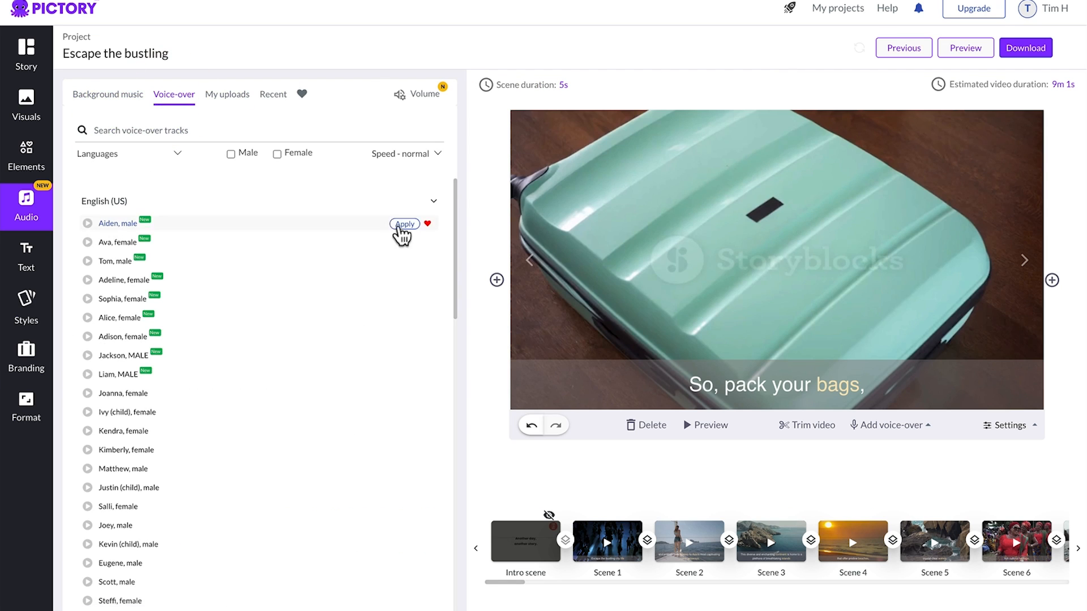
{"action": "left_click", "coordinate": [433, 154]}
{"action": "left_click_drag", "start_coordinate": [365, 194], "coordinate": [381, 194]}
{"action": "left_click", "coordinate": [386, 123]}
{"action": "left_click", "coordinate": [410, 224]}
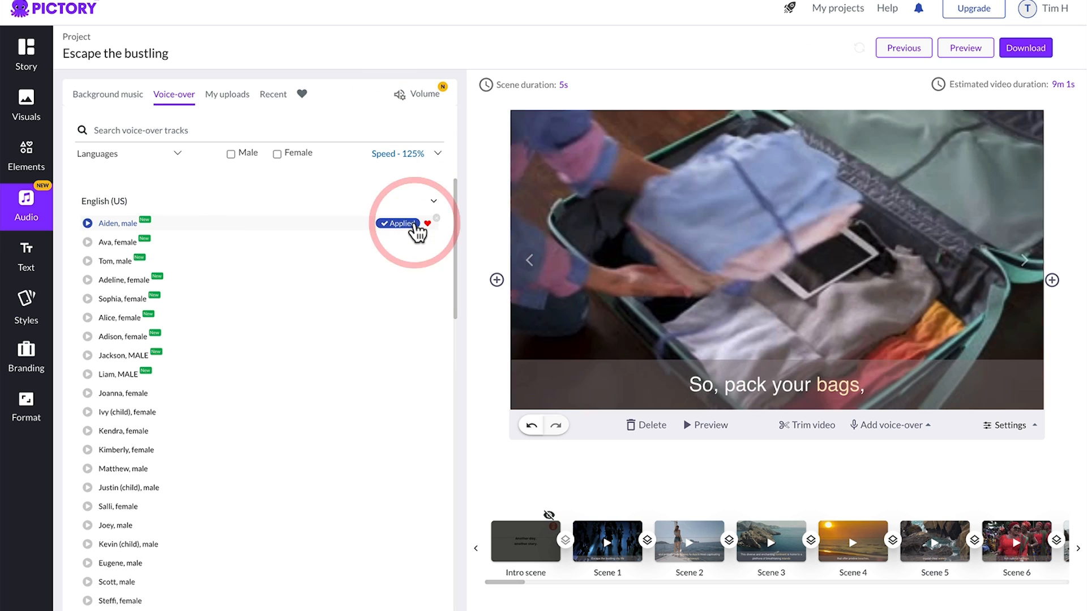
{"action": "left_click_drag", "start_coordinate": [587, 238], "coordinate": [263, 193]}
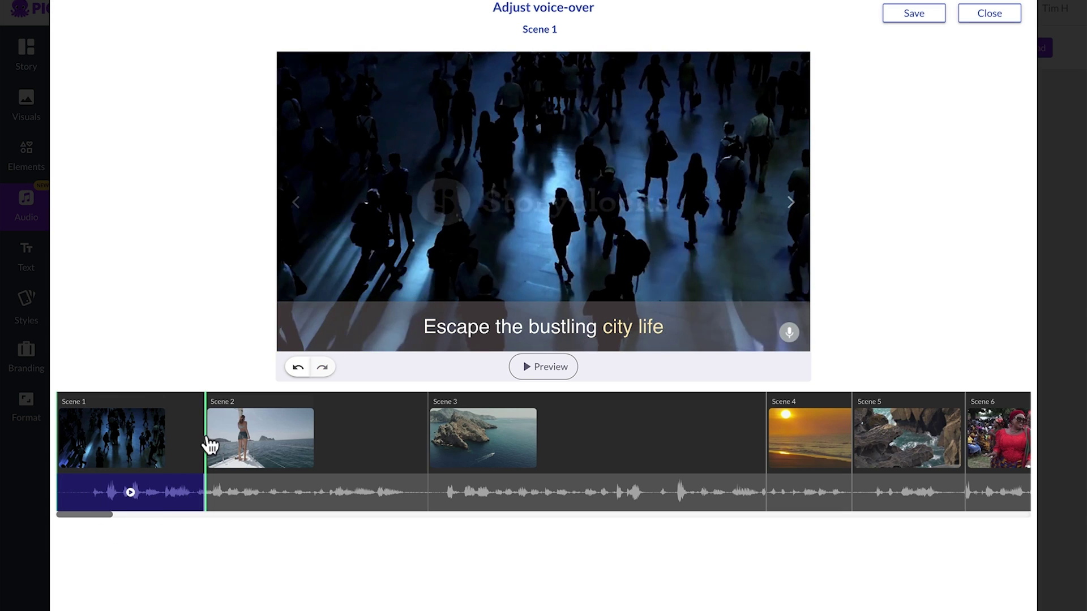
Lengthen Scene 1 to fit its narration, save the voice-over timing, and hide Scene 2's caption.
{"action": "left_click_drag", "start_coordinate": [203, 450], "coordinate": [230, 451]}
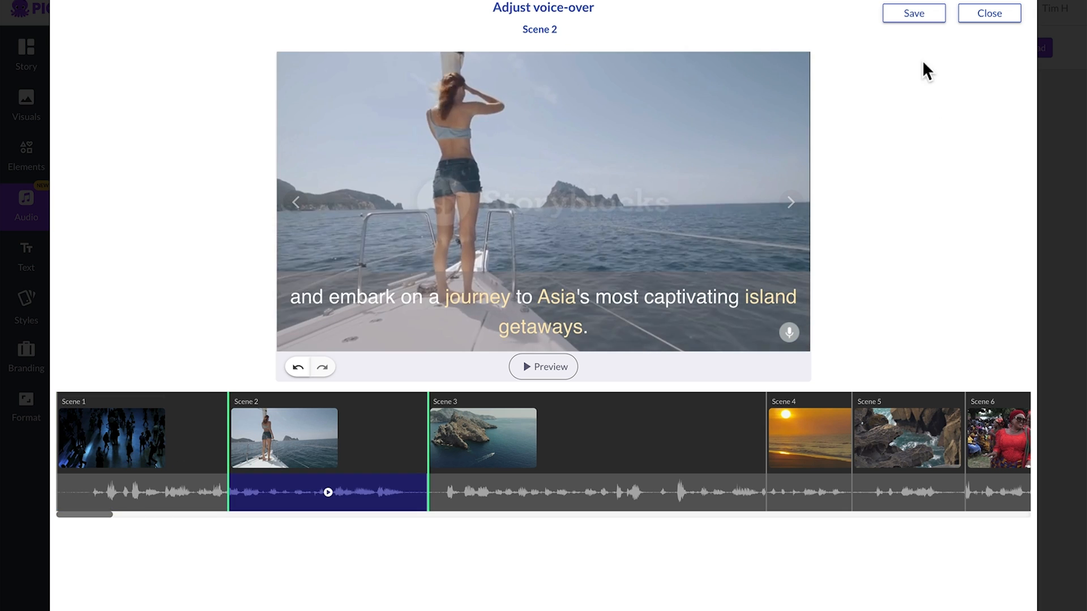
{"action": "left_click", "coordinate": [914, 13]}
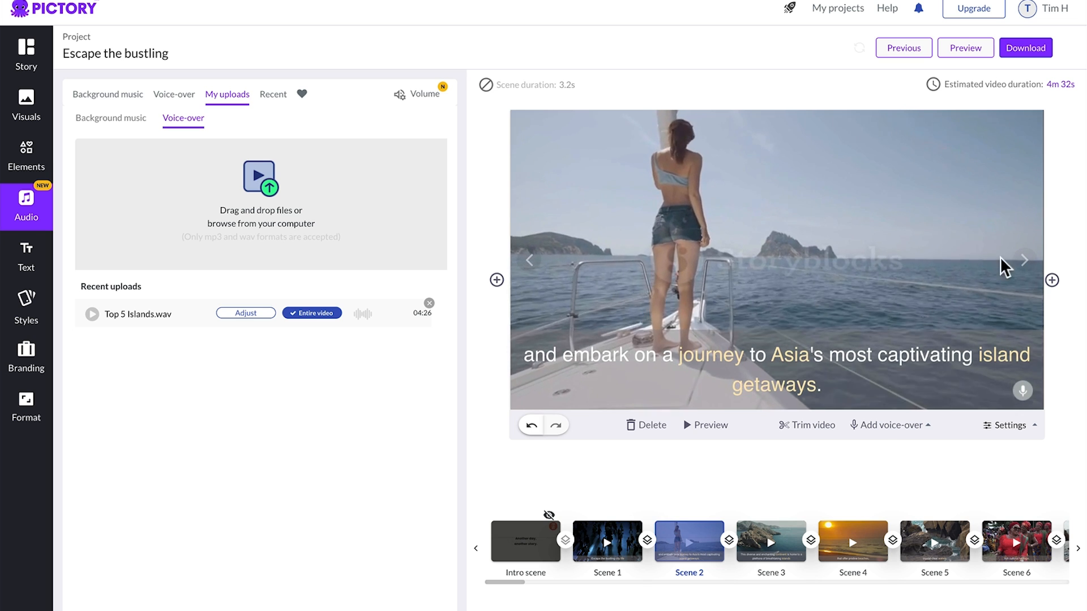
{"action": "left_click", "coordinate": [1014, 406]}
{"action": "left_click", "coordinate": [985, 352]}
{"action": "left_click", "coordinate": [1015, 350]}
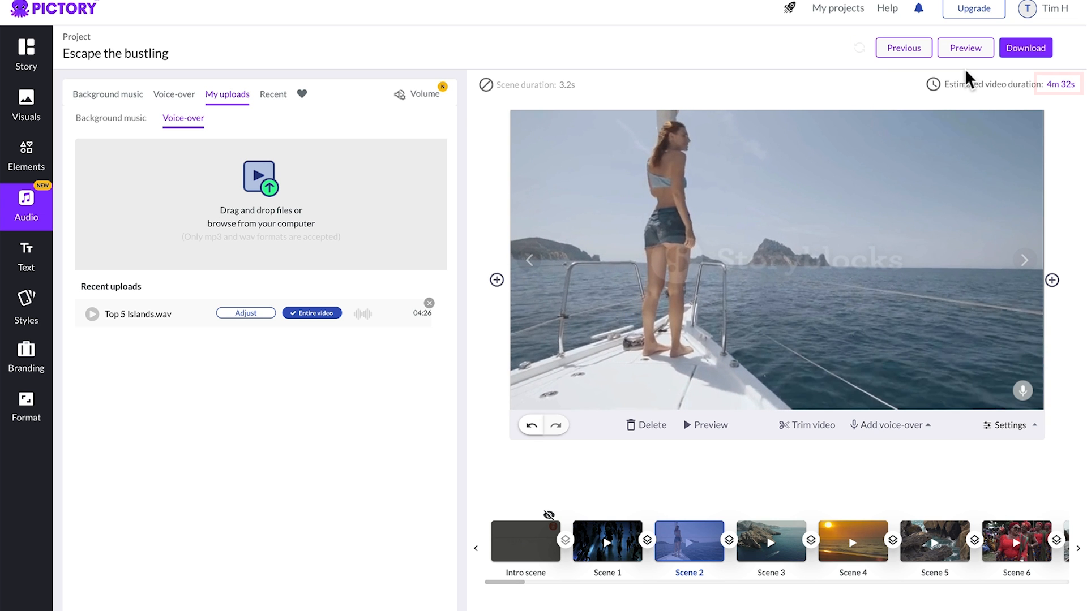
Download the project as a video and let it render in the background.
{"action": "left_click", "coordinate": [1026, 47]}
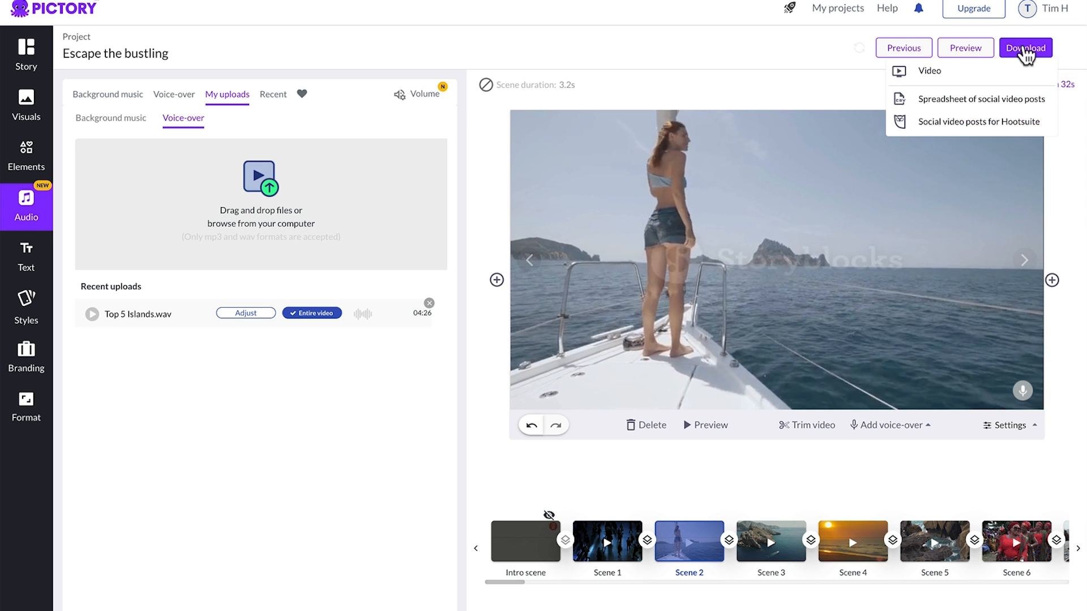
{"action": "left_click", "coordinate": [991, 72]}
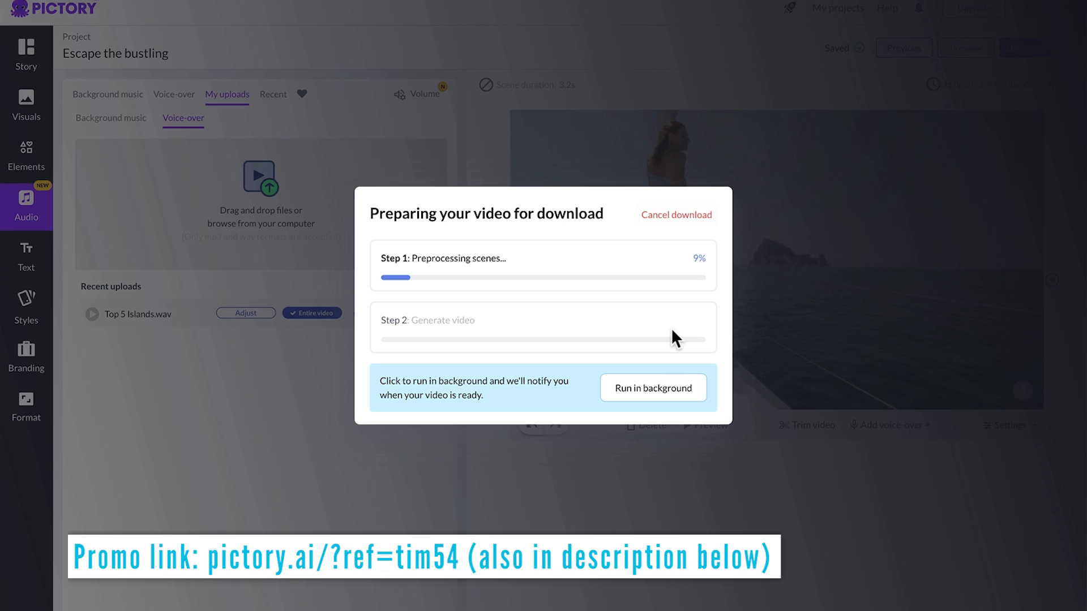
{"action": "left_click", "coordinate": [653, 389]}
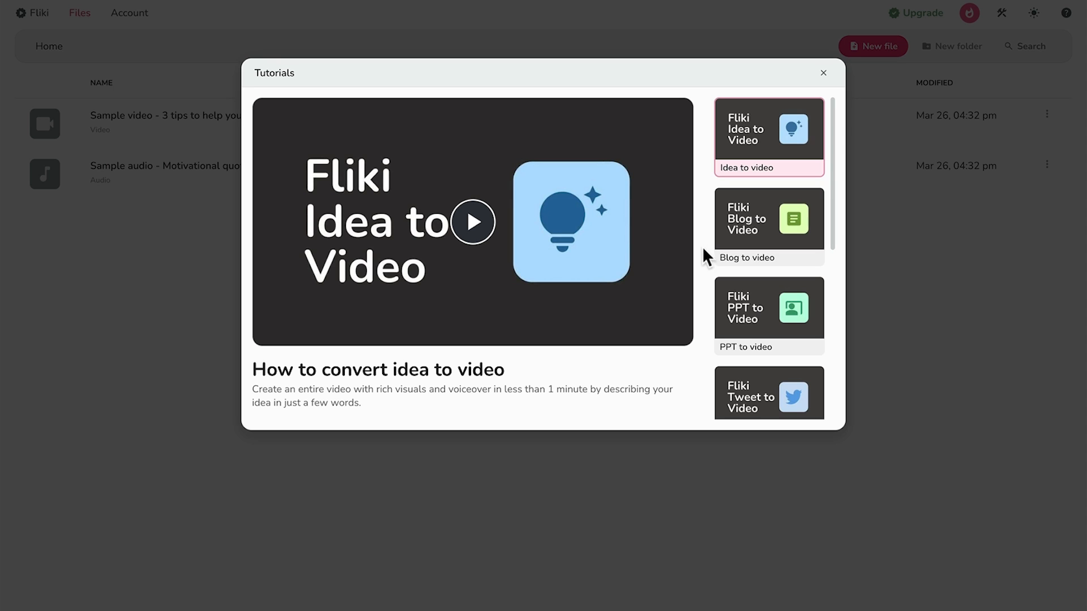
Dismiss the tutorials and create a new video file in Landscape (16:9) format.
{"action": "left_click", "coordinate": [824, 73]}
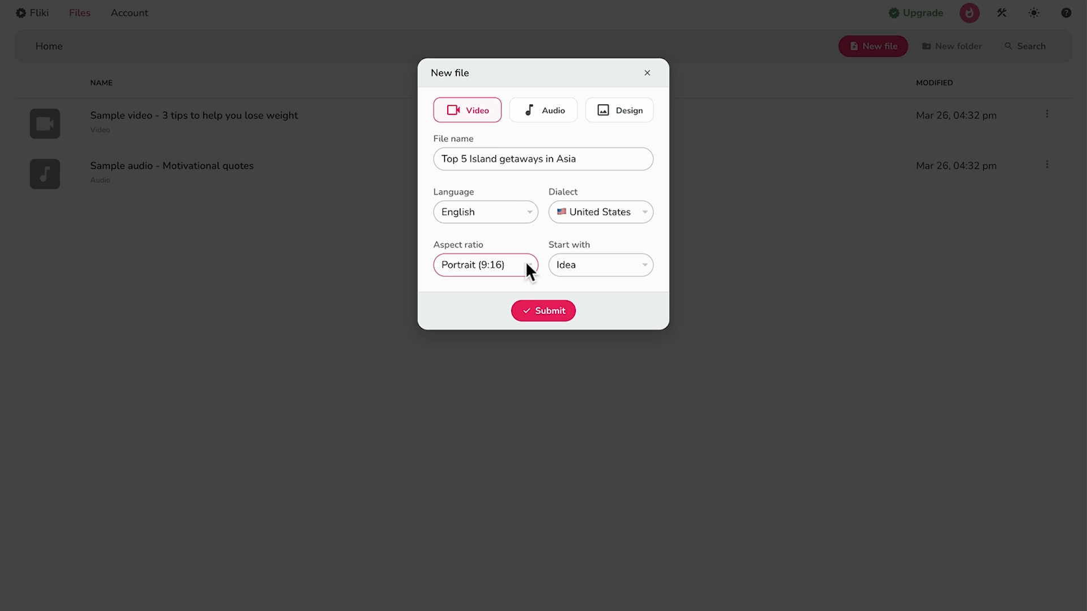
{"action": "left_click", "coordinate": [526, 261]}
{"action": "left_click", "coordinate": [506, 281]}
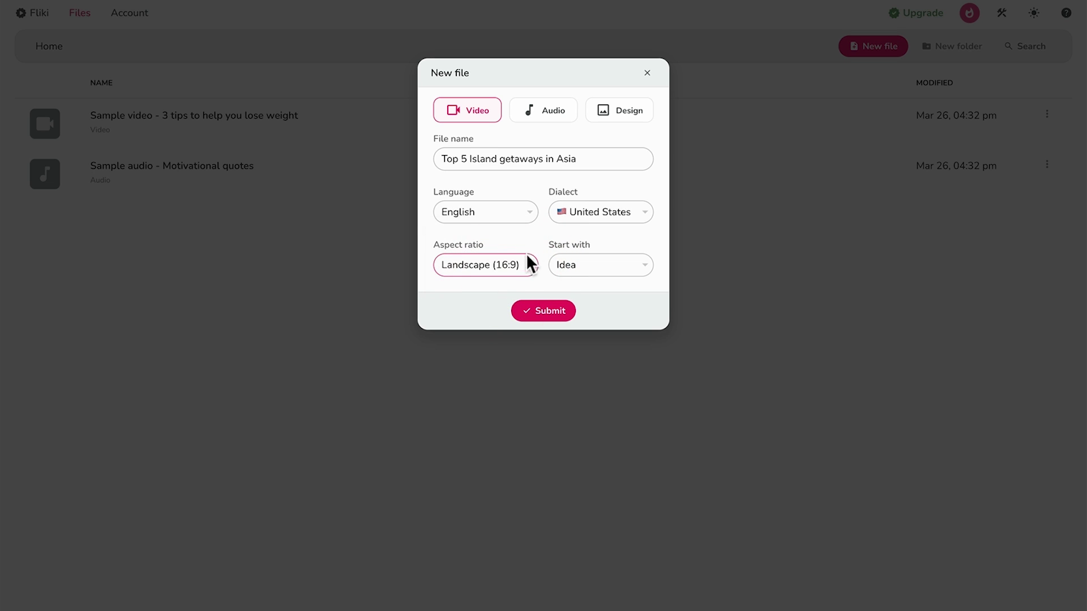
{"action": "left_click", "coordinate": [543, 311]}
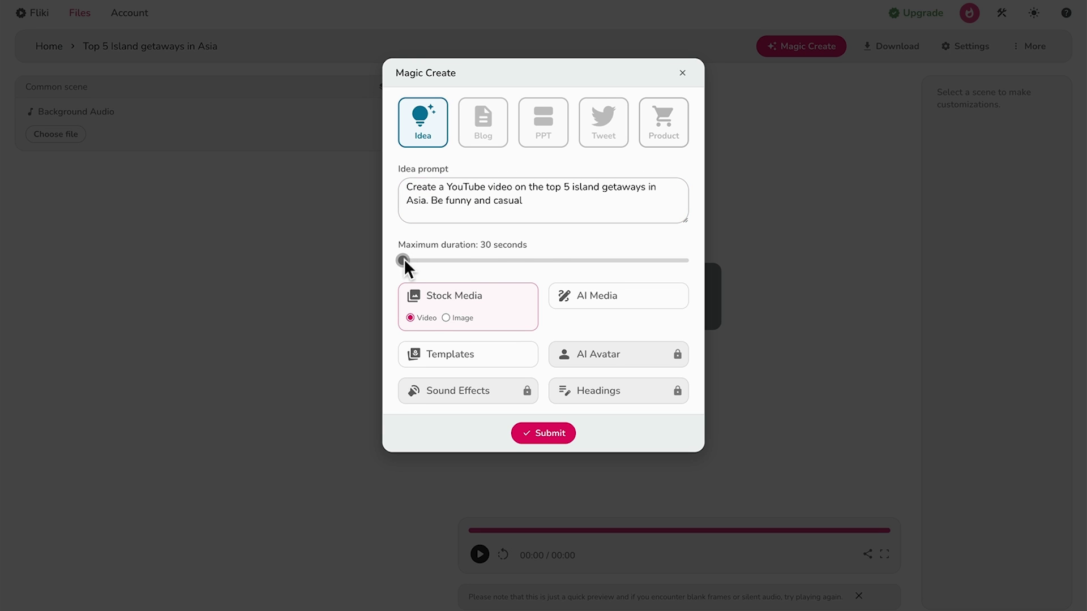
{"action": "left_click_drag", "start_coordinate": [404, 260], "coordinate": [448, 262]}
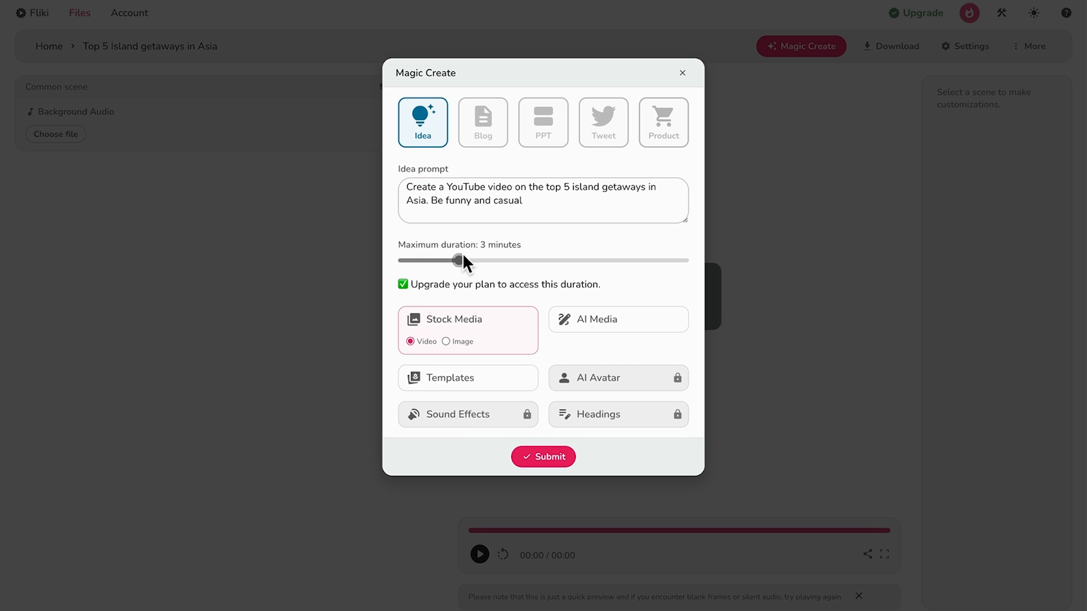
{"action": "left_click_drag", "start_coordinate": [436, 262], "coordinate": [423, 261]}
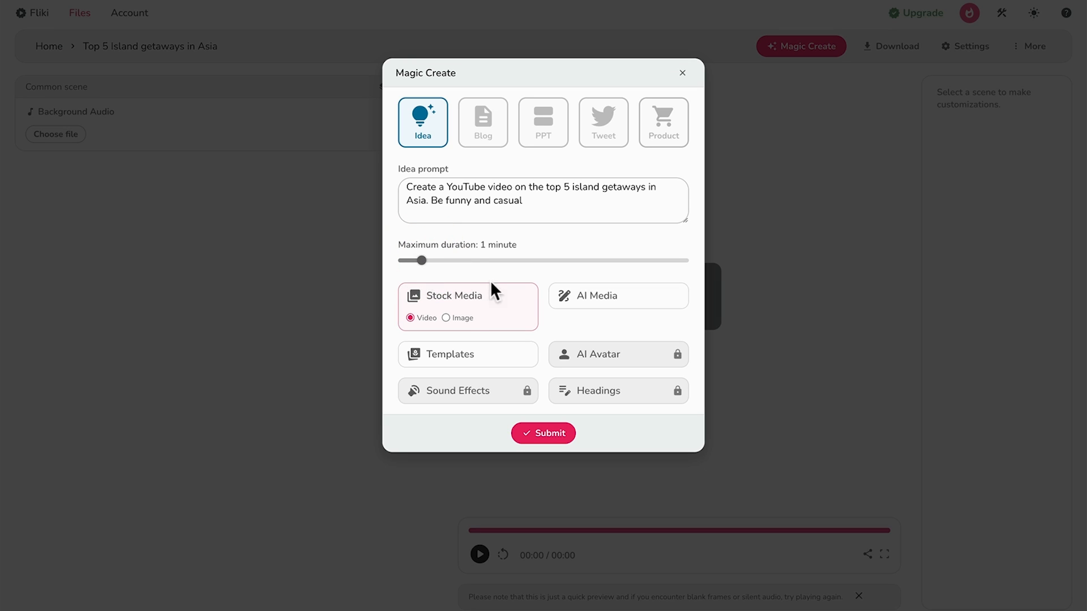
{"action": "mouse_move", "coordinate": [468, 320]}
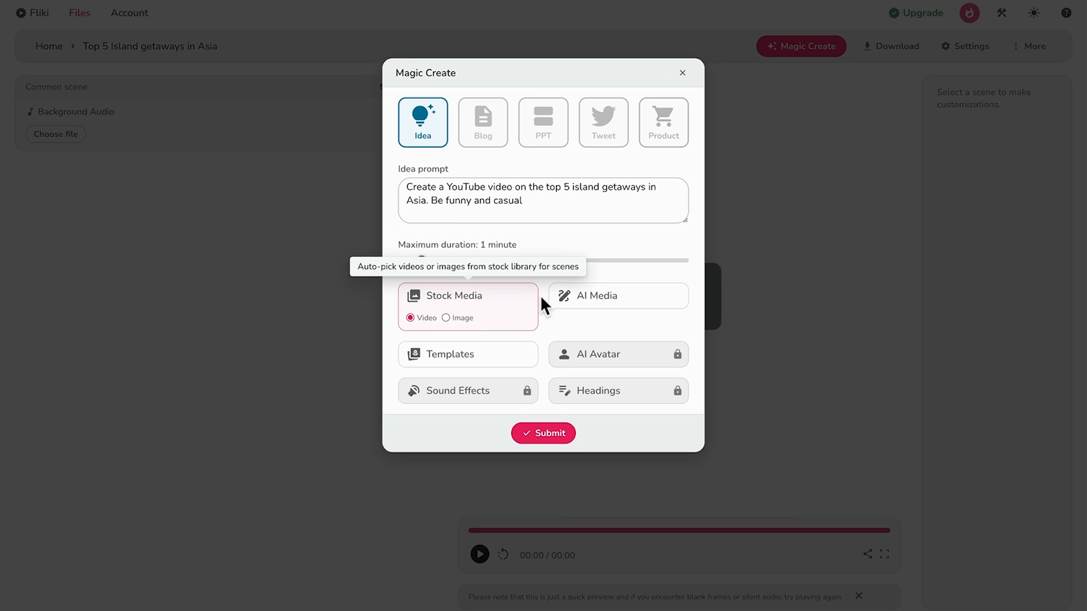
{"action": "left_click", "coordinate": [577, 295]}
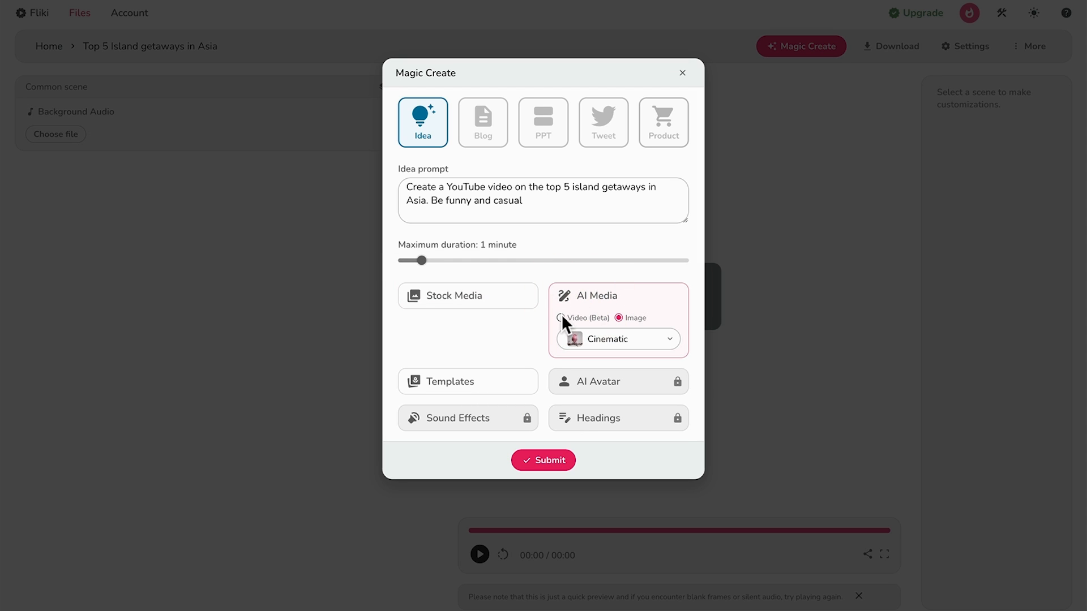
{"action": "mouse_move", "coordinate": [618, 296]}
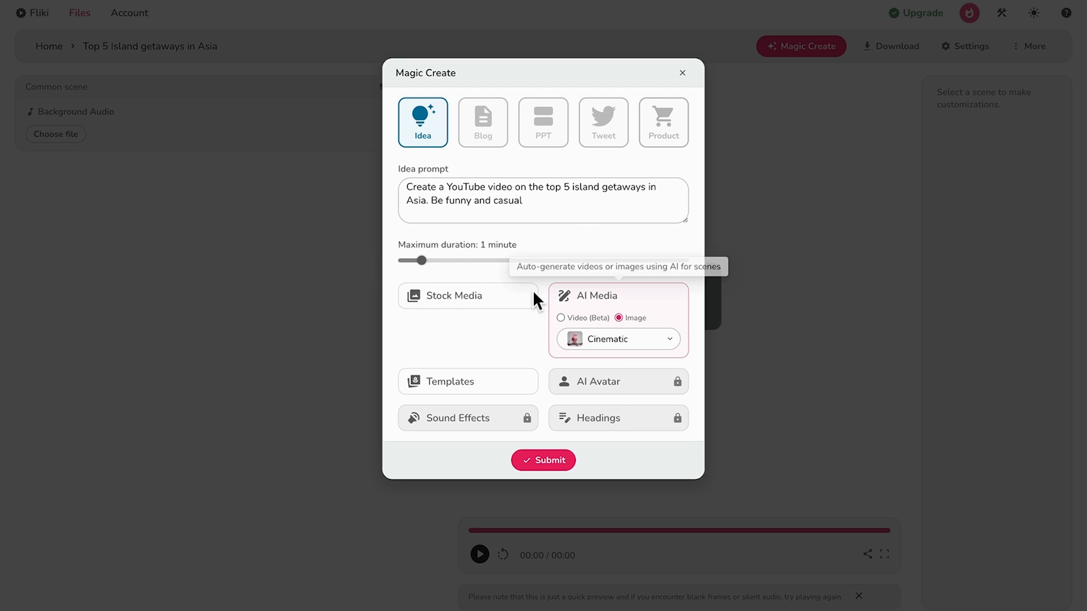
Choose stock video footage and the Illuminate template, then submit the prompt to generate the video.
{"action": "left_click", "coordinate": [465, 295]}
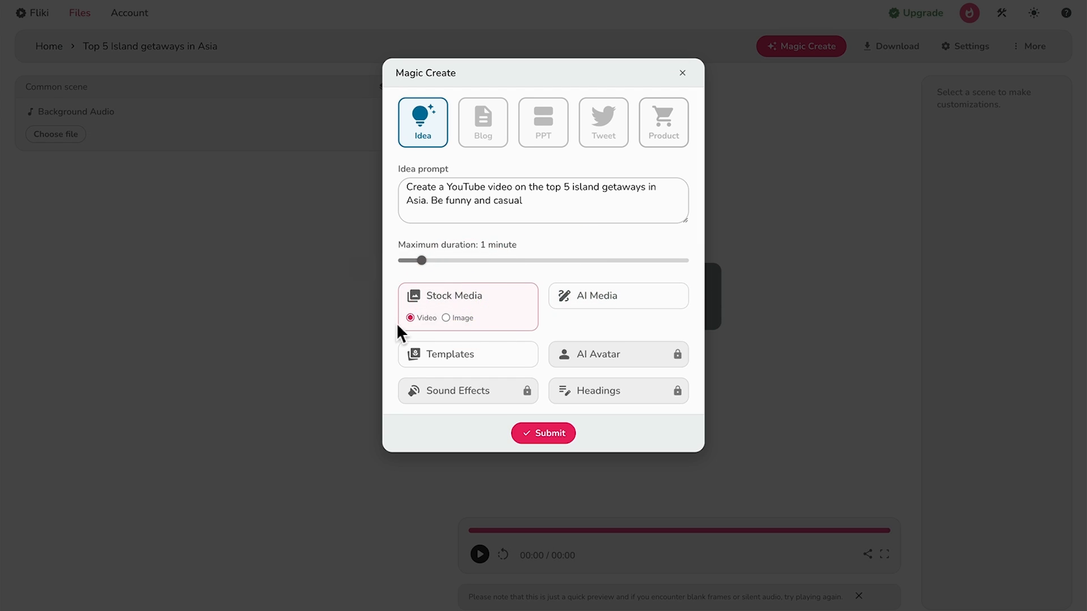
{"action": "left_click", "coordinate": [439, 354]}
{"action": "left_click", "coordinate": [438, 377]}
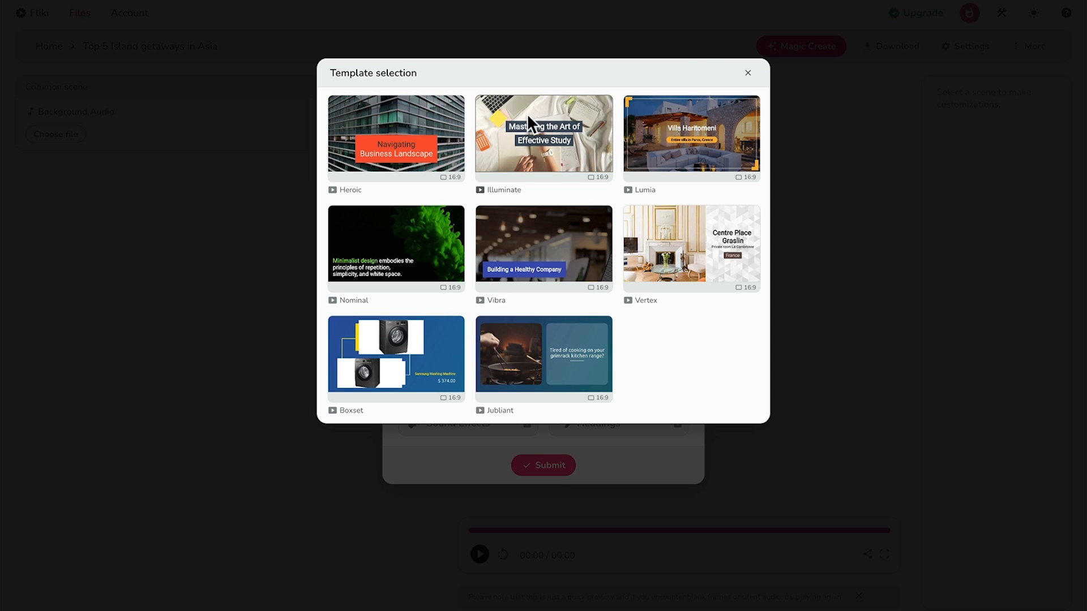
{"action": "left_click", "coordinate": [560, 117]}
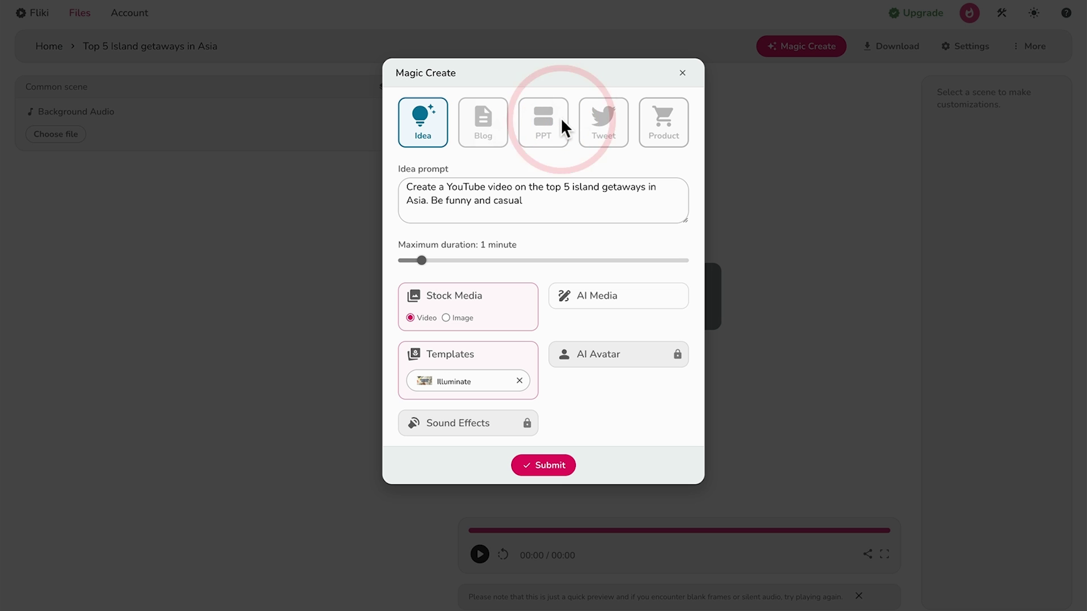
{"action": "left_click", "coordinate": [551, 465]}
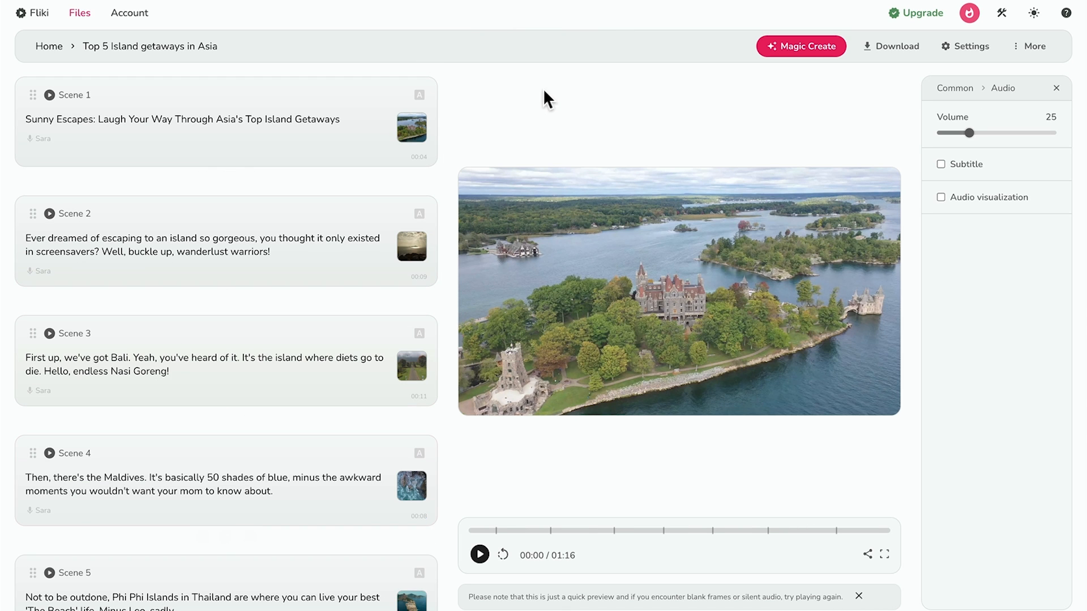
{"action": "left_click_drag", "start_coordinate": [470, 531], "coordinate": [884, 509]}
{"action": "left_click", "coordinate": [609, 531]}
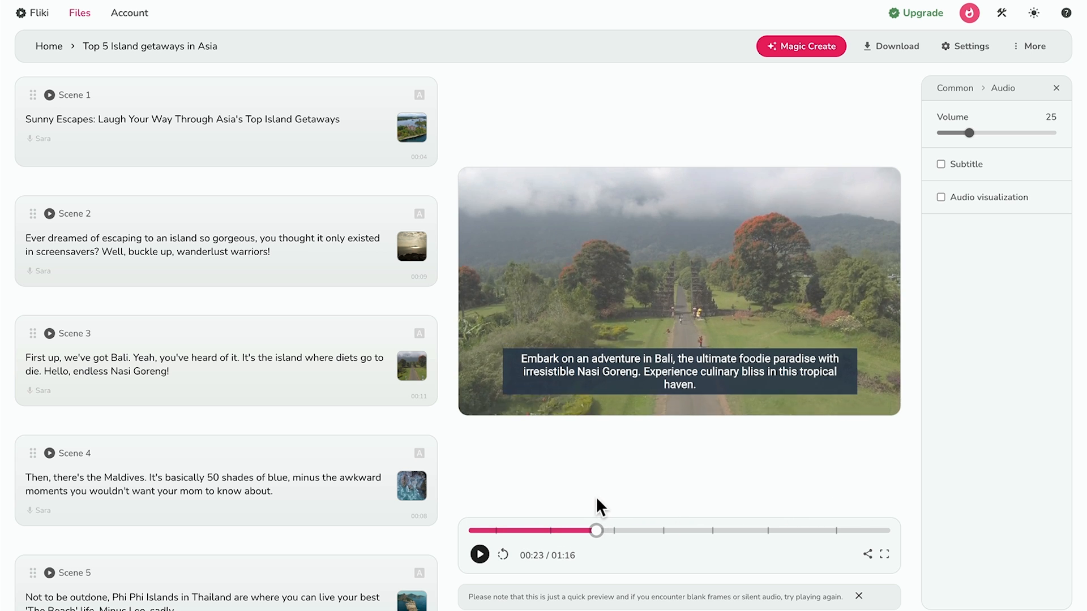
{"action": "mouse_move", "coordinate": [606, 508]}
{"action": "left_mouse_down"}
{"action": "mouse_move", "coordinate": [522, 506]}
{"action": "mouse_move", "coordinate": [491, 530]}
{"action": "left_mouse_up"}
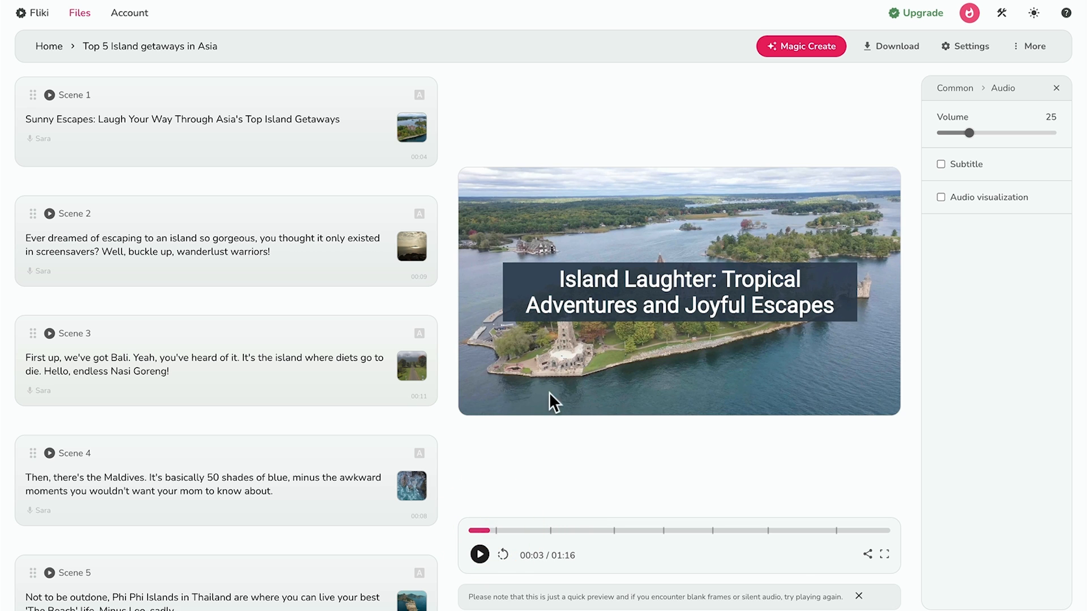
{"action": "left_click", "coordinate": [479, 555]}
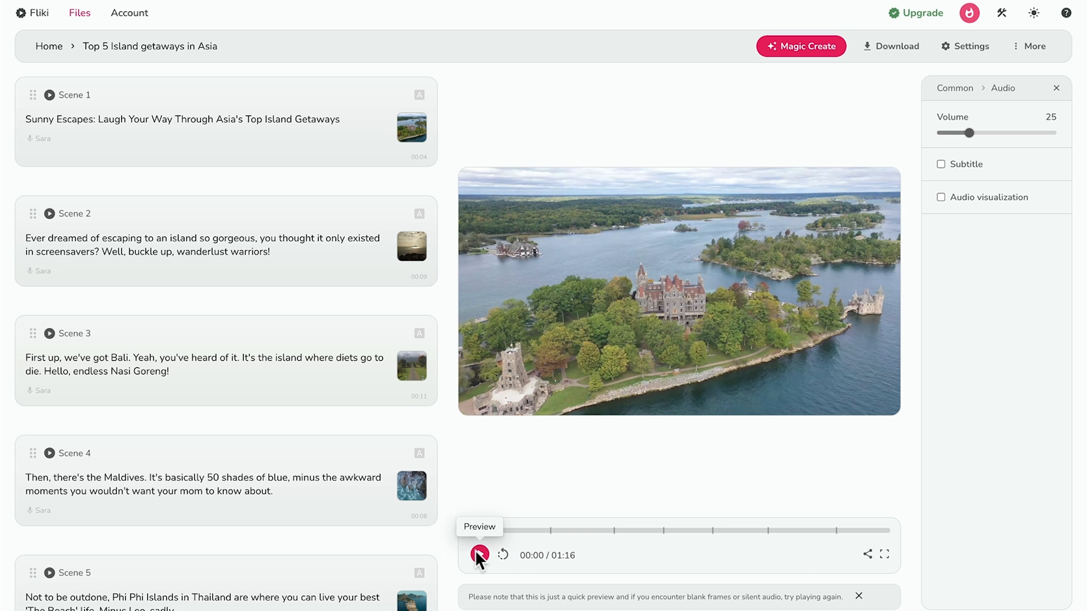
{"action": "left_click", "coordinate": [479, 554]}
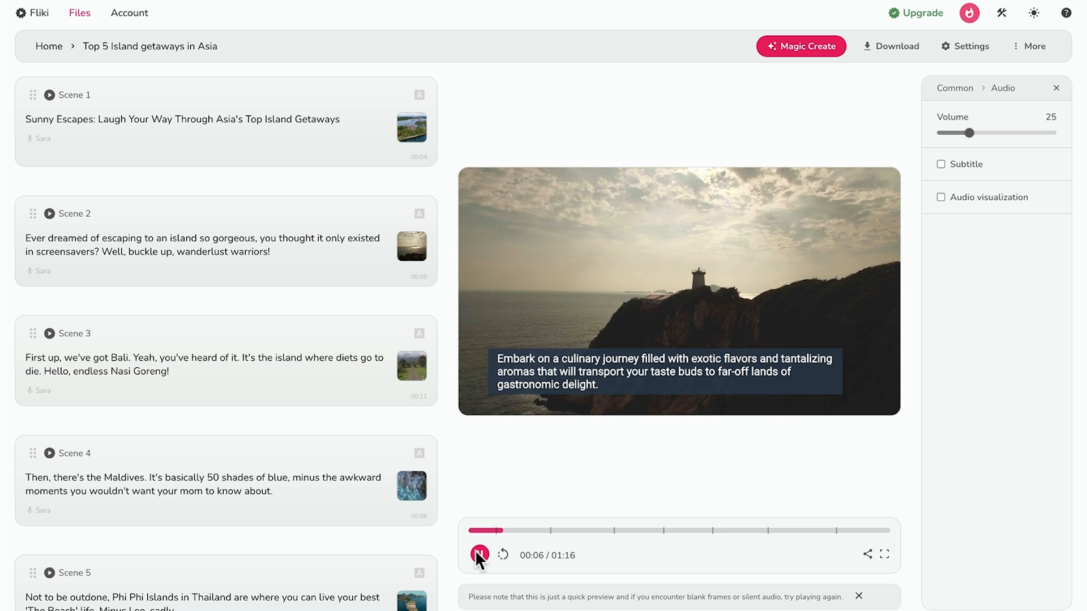
{"action": "left_click", "coordinate": [480, 555]}
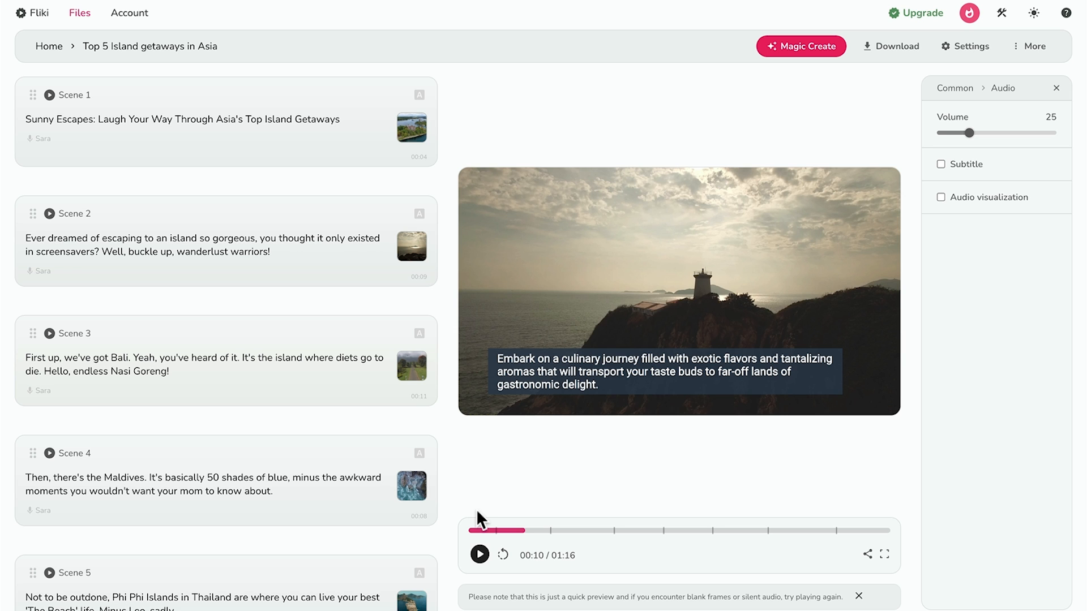
{"action": "mouse_move", "coordinate": [38, 188]}
{"action": "scroll", "coordinate": [10, 177], "scroll_direction": "up", "scroll_amount": 3}
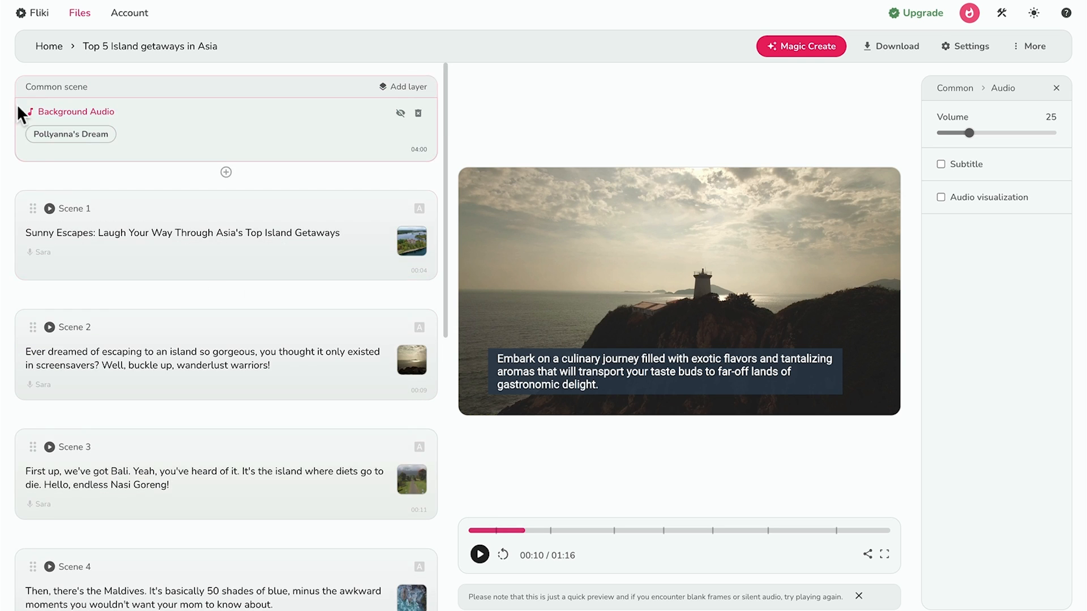
{"action": "left_click", "coordinate": [86, 134]}
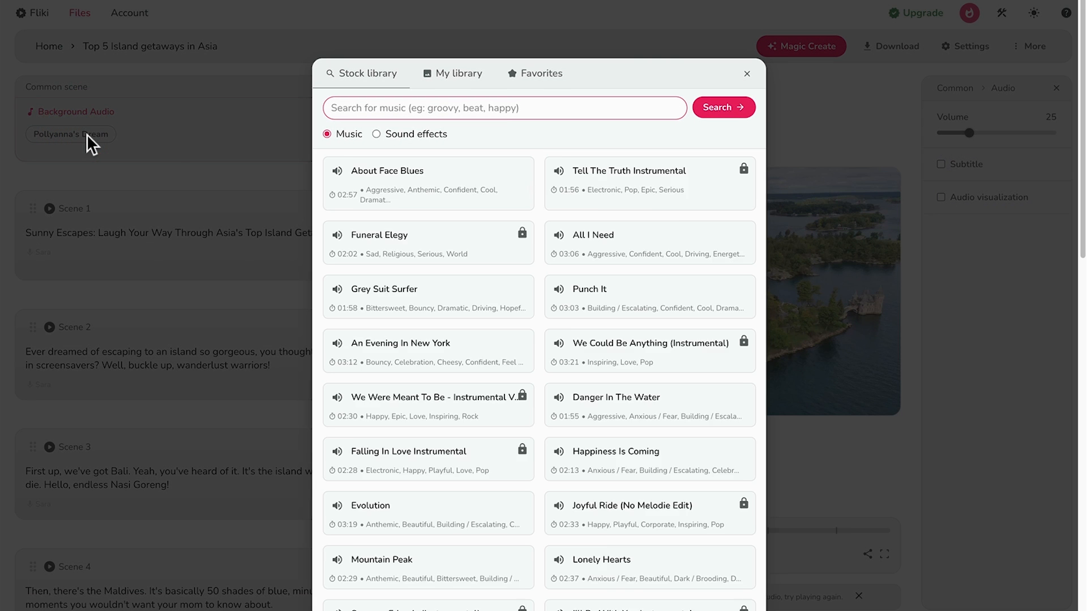
{"action": "key", "text": "Escape"}
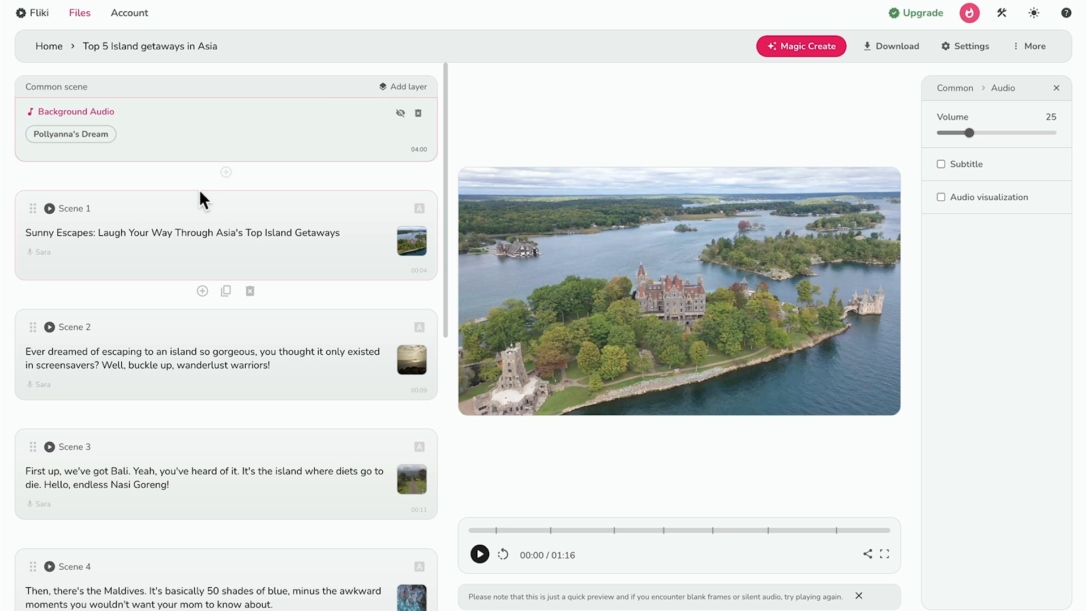
{"action": "left_click", "coordinate": [114, 224]}
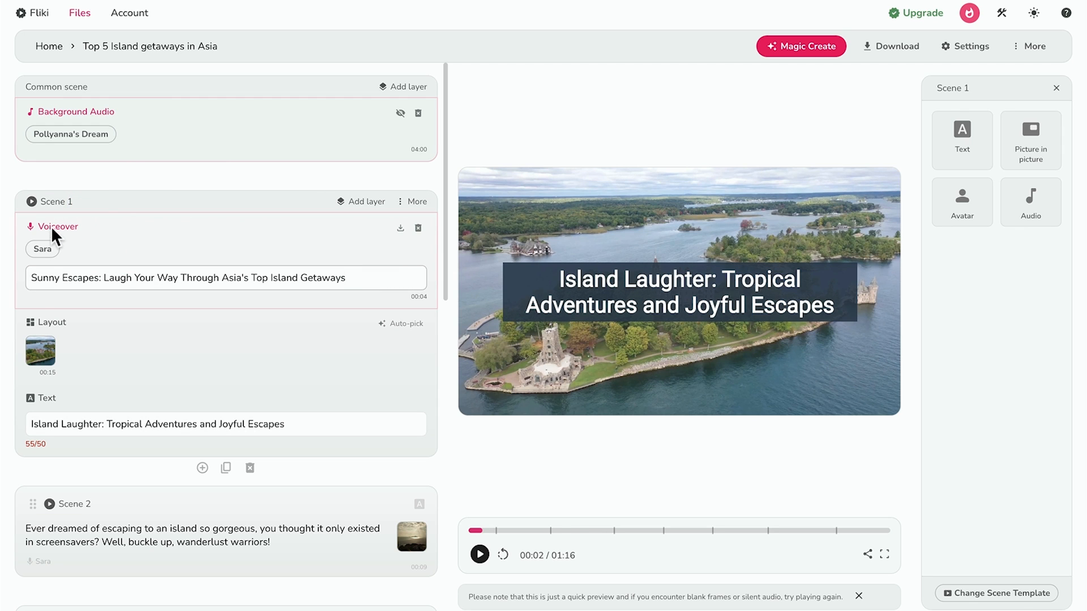
{"action": "left_click_drag", "start_coordinate": [32, 278], "coordinate": [363, 281]}
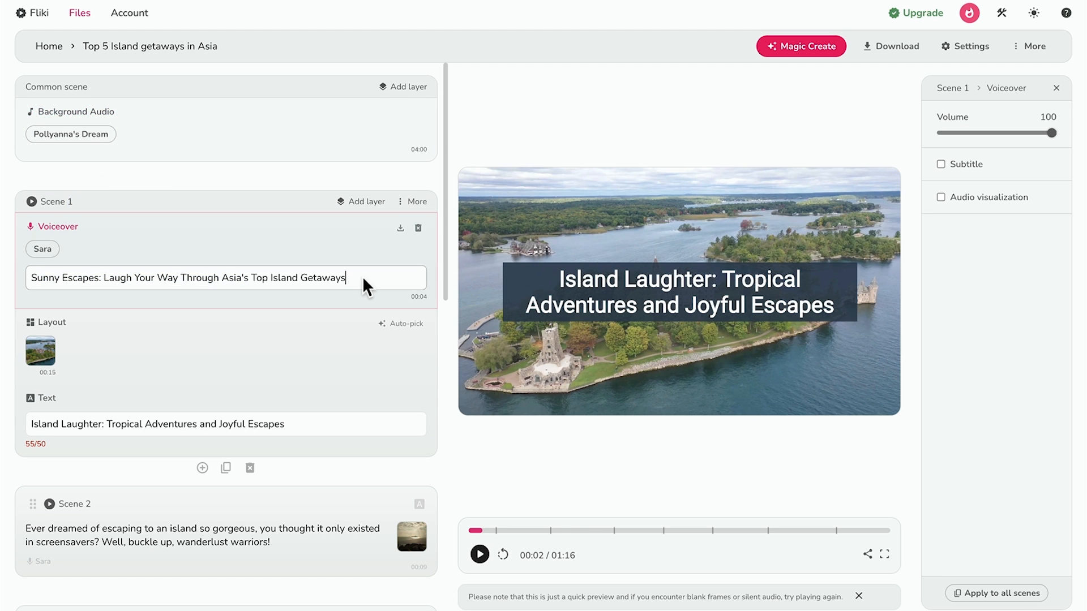
{"action": "left_click", "coordinate": [108, 340]}
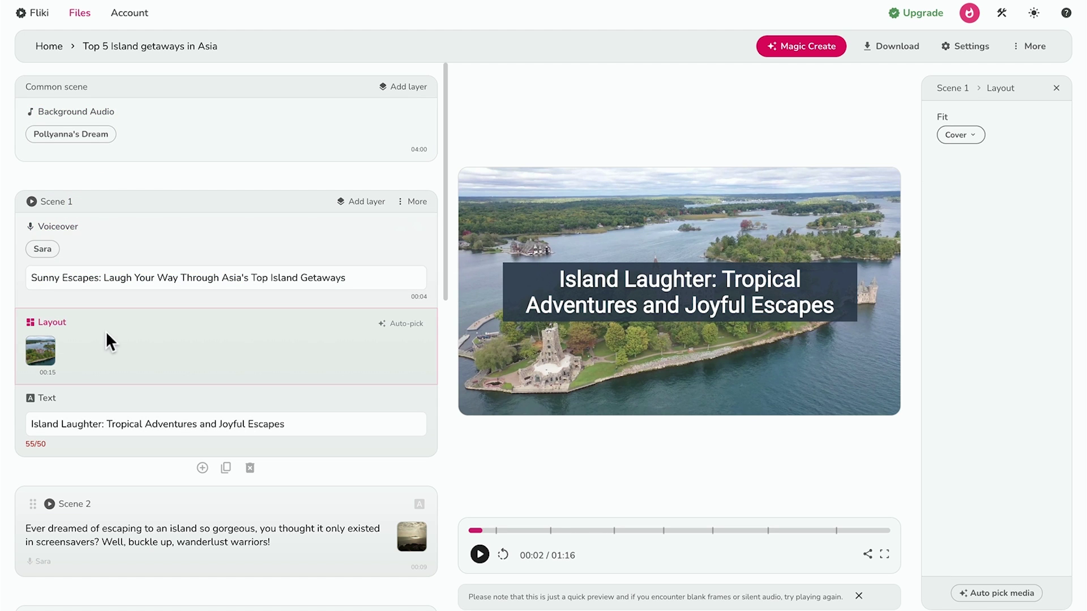
{"action": "left_click", "coordinate": [40, 346]}
{"action": "left_click", "coordinate": [336, 117]}
{"action": "type", "text": "asian island"}
{"action": "left_click", "coordinate": [722, 107]}
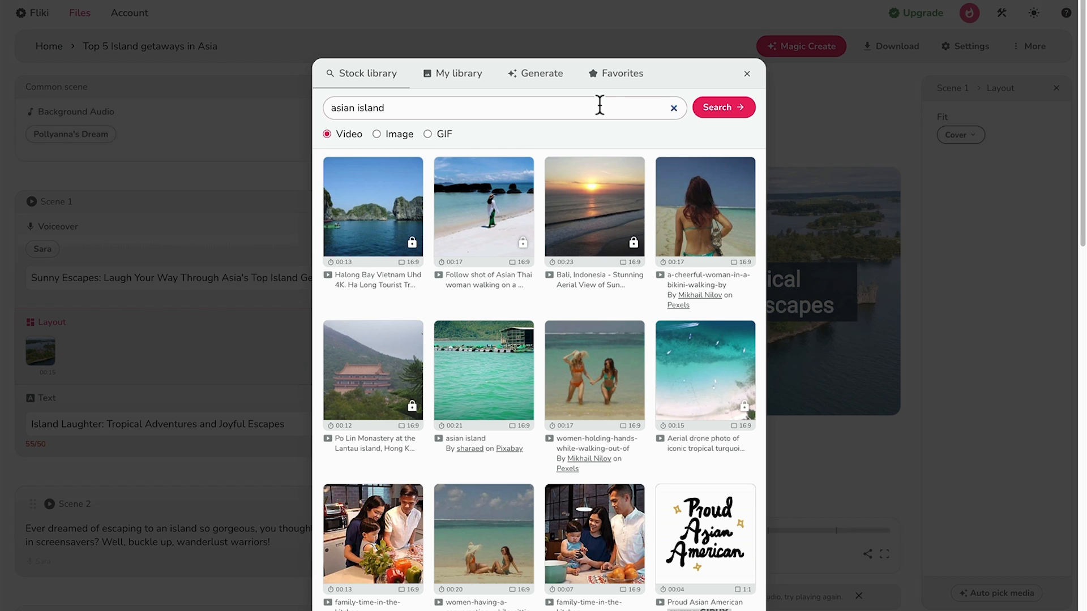
{"action": "left_click", "coordinate": [747, 73]}
{"action": "left_click", "coordinate": [82, 419]}
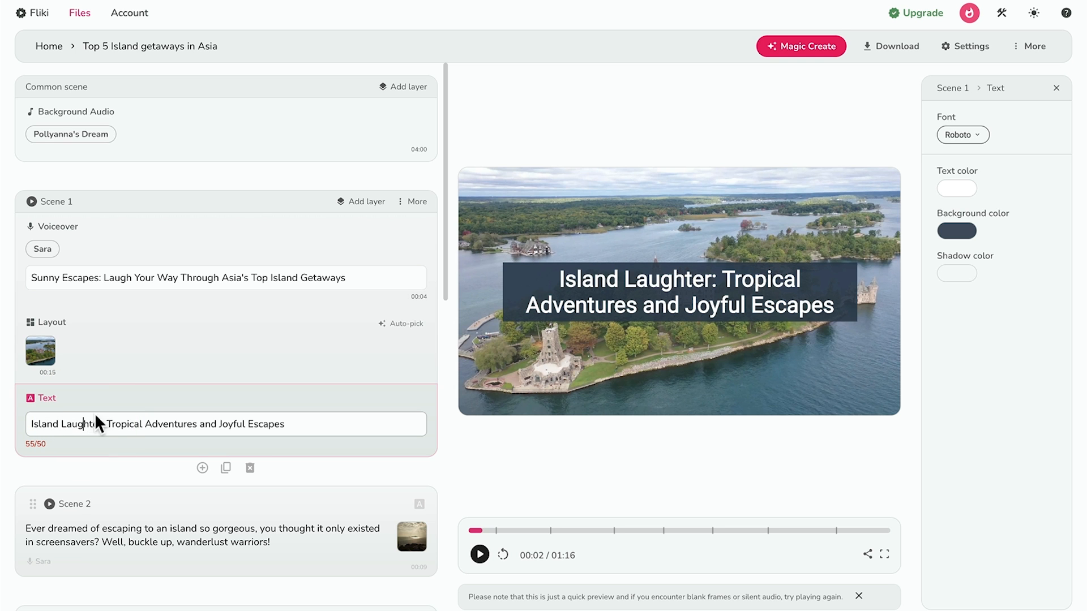
{"action": "scroll", "coordinate": [113, 417], "scroll_direction": "down", "scroll_amount": 10}
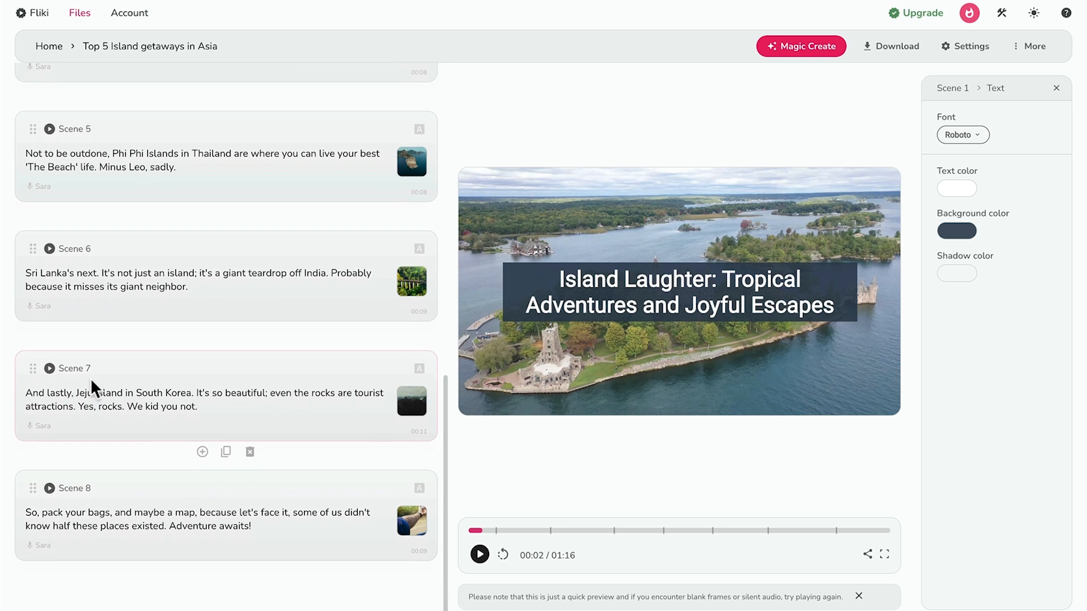
{"action": "left_click", "coordinate": [163, 260]}
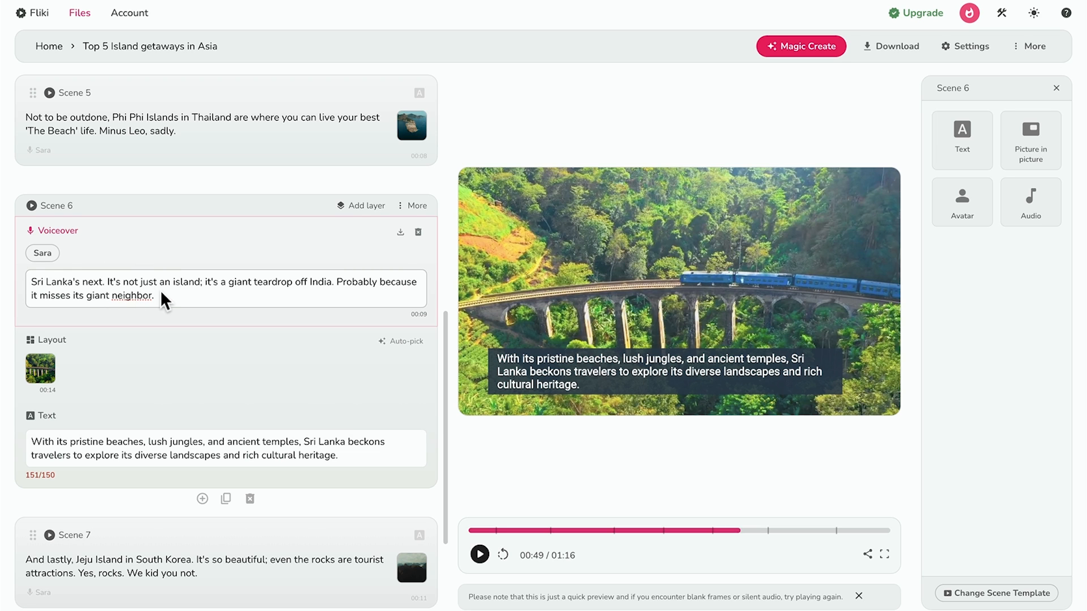
{"action": "left_click", "coordinate": [68, 349]}
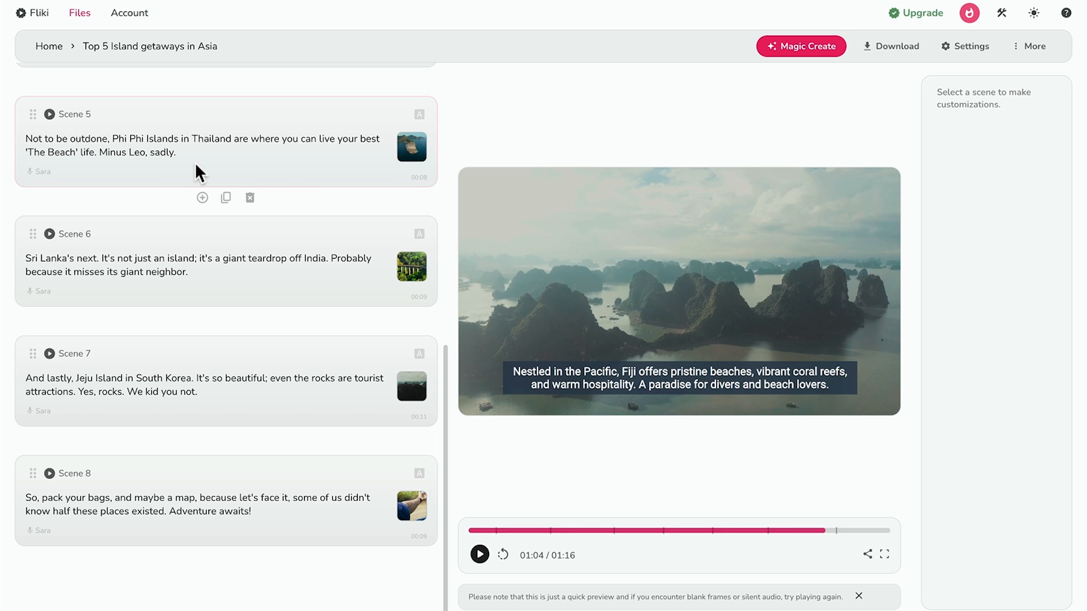
{"action": "left_click", "coordinate": [202, 198]}
{"action": "left_click", "coordinate": [191, 223]}
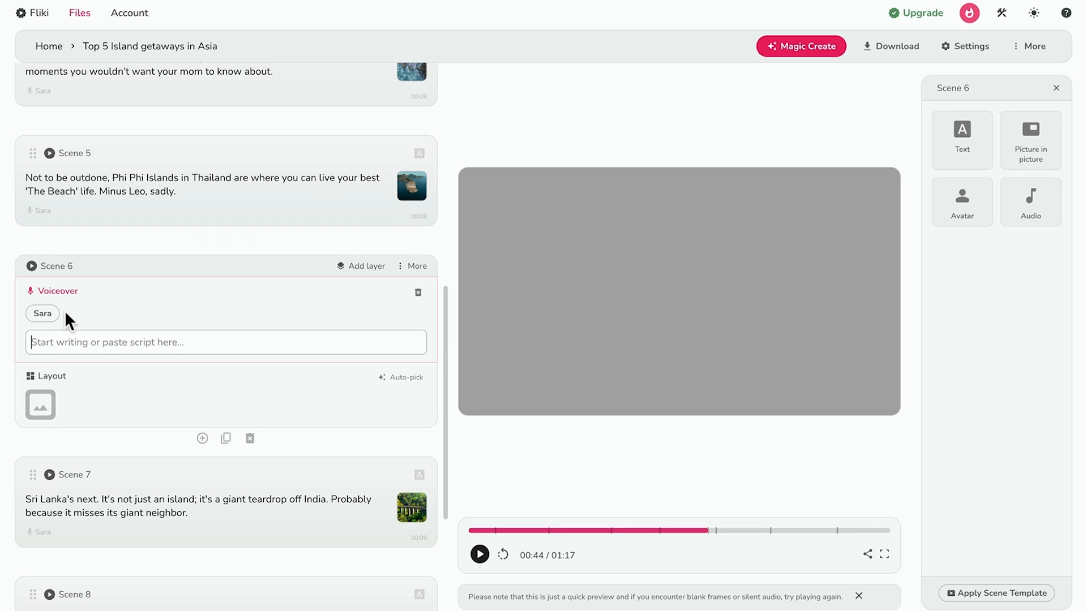
{"action": "left_click", "coordinate": [159, 339]}
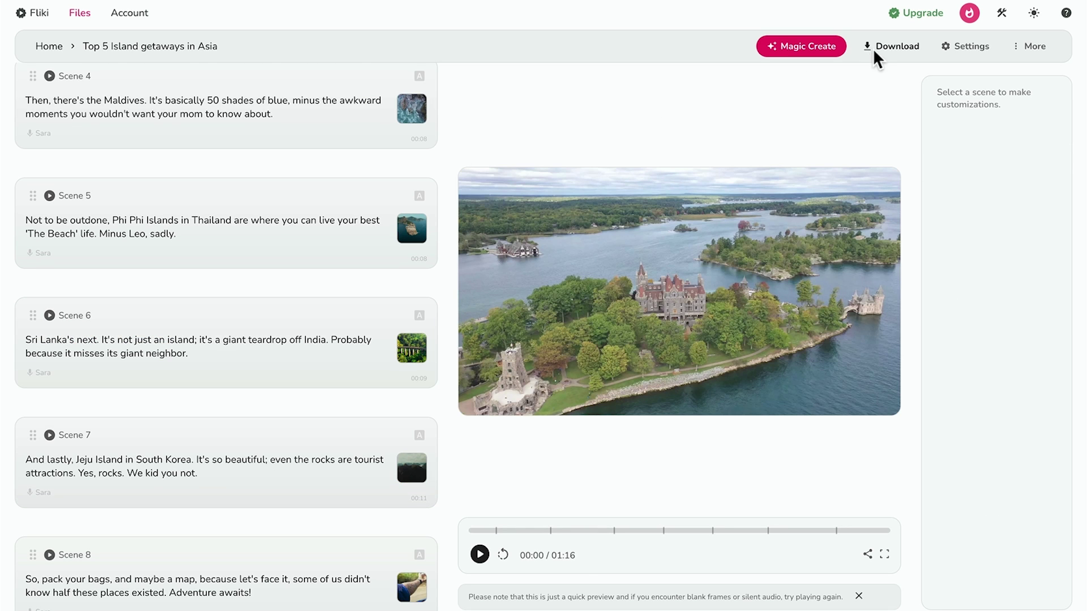
Export the video at 720p mp4, confirm the export, and download the finished file.
{"action": "left_click", "coordinate": [890, 45]}
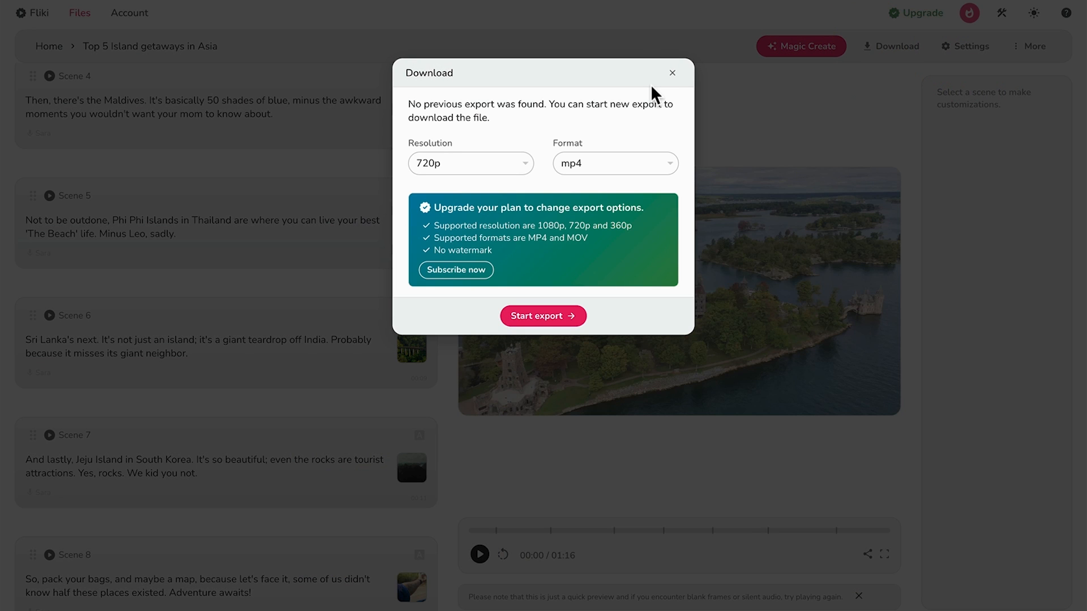
{"action": "left_click", "coordinate": [543, 316]}
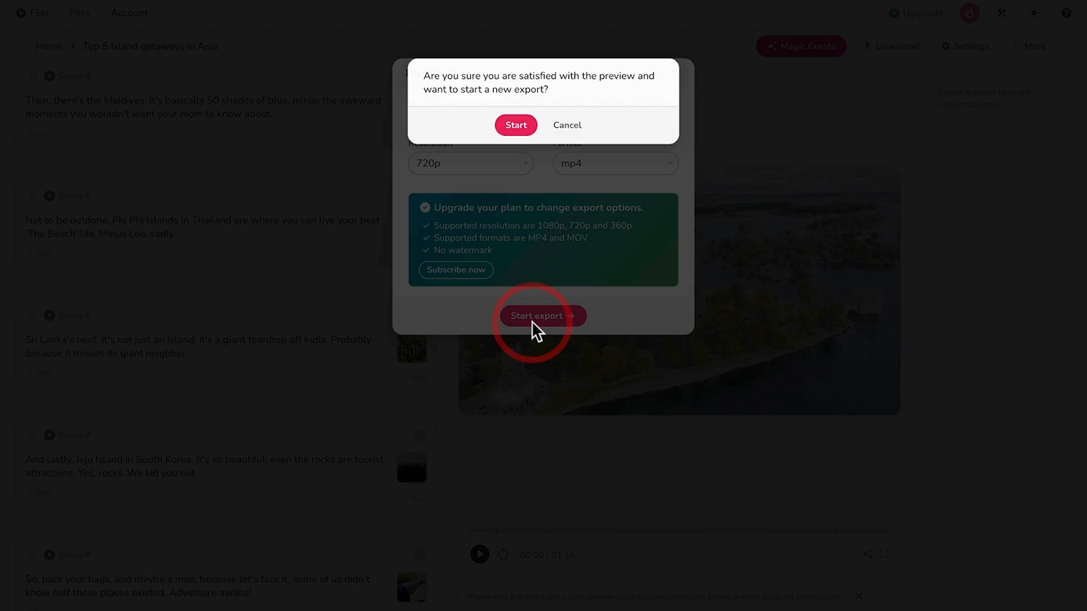
{"action": "left_click", "coordinate": [515, 125]}
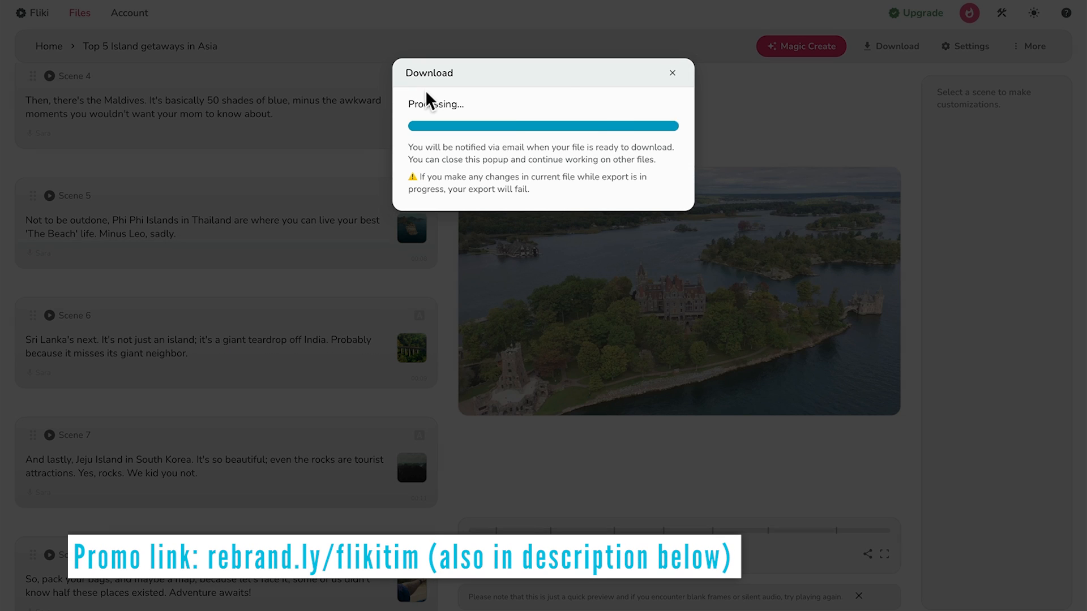
{"action": "left_click", "coordinate": [527, 338]}
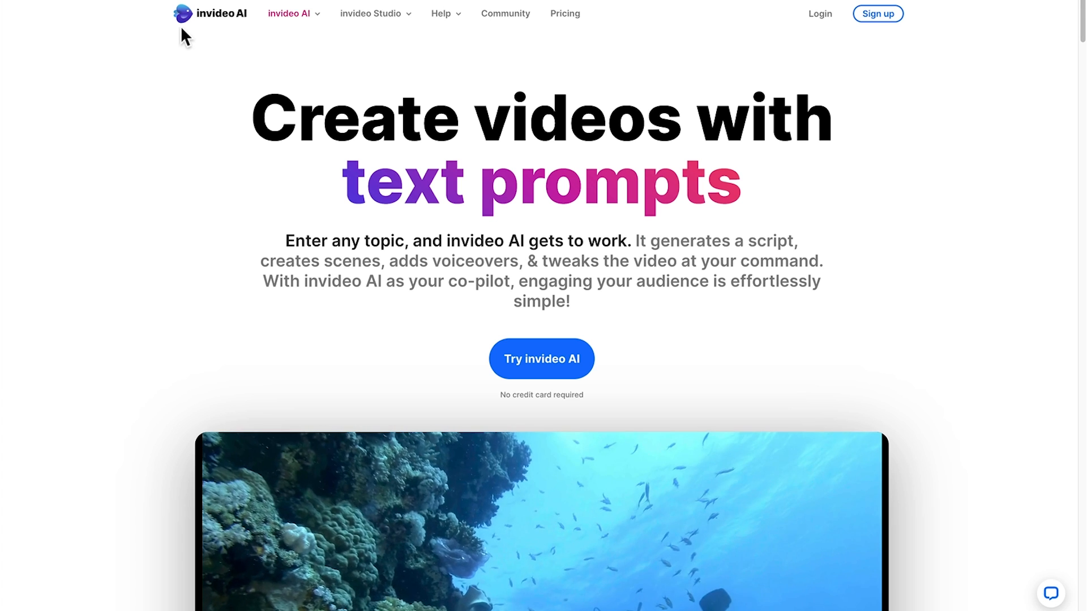
Select the invideo AI homepage headline about creating videos with text prompts.
{"action": "left_click_drag", "start_coordinate": [252, 112], "coordinate": [759, 177]}
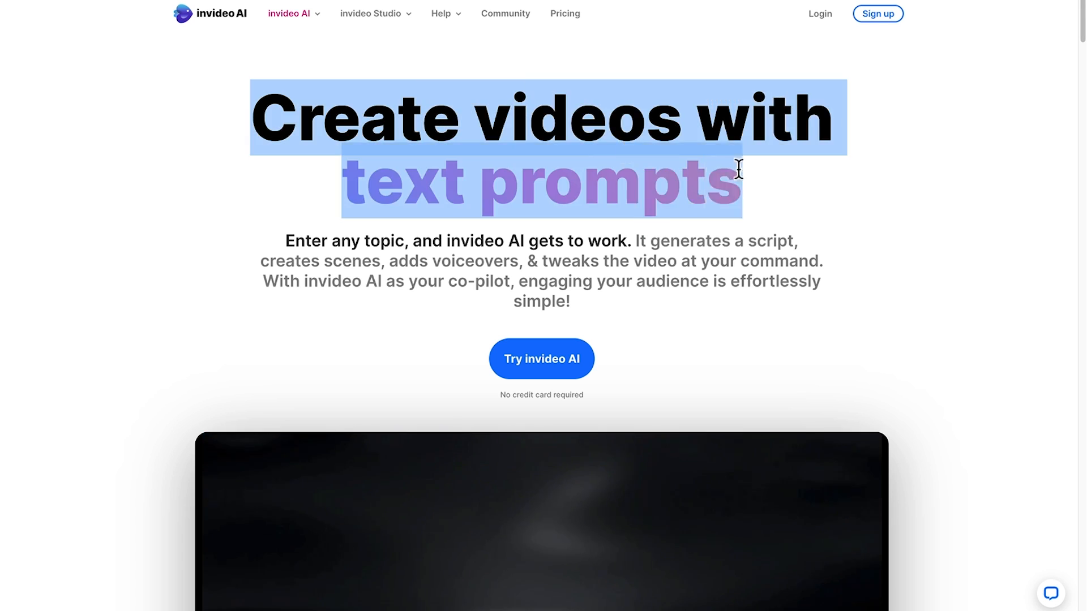